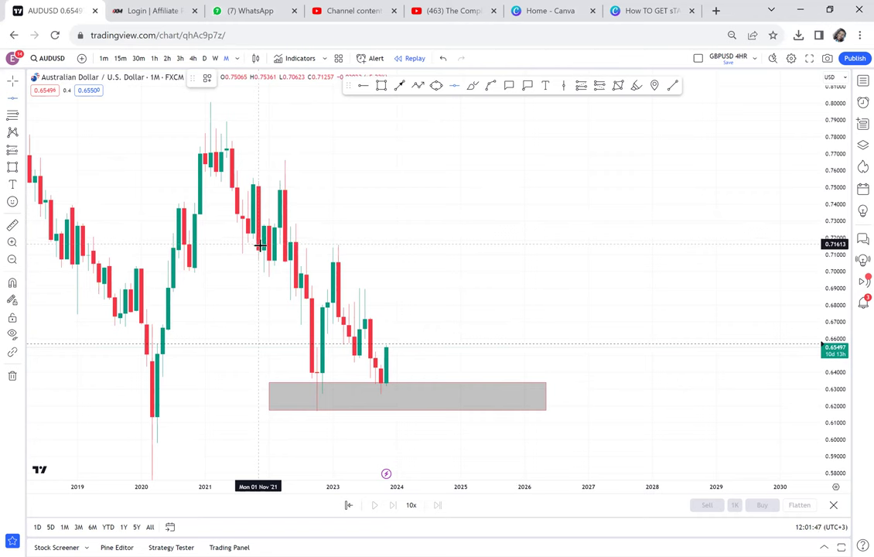
Measure from the grey box up to the upper green level, then add a horizontal level at 0.66629.
{"action": "left_click", "coordinate": [13, 226]}
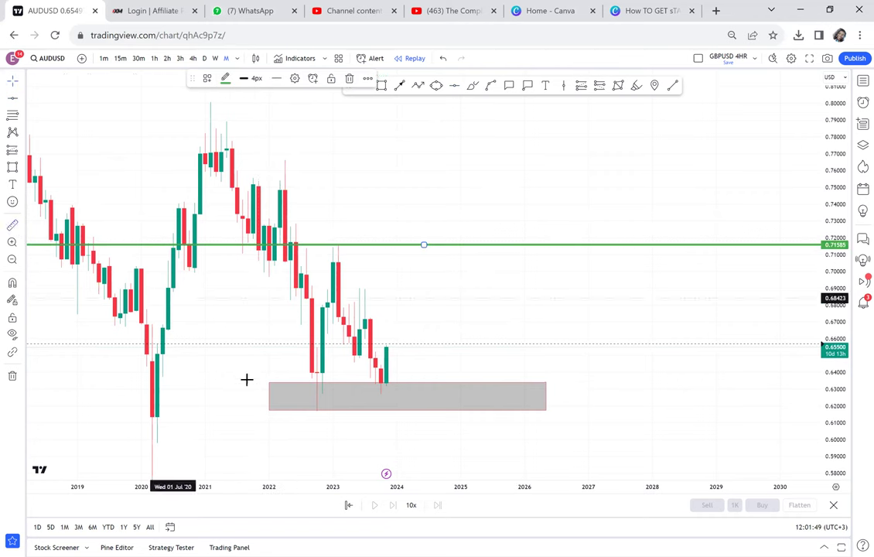
{"action": "left_click", "coordinate": [266, 410]}
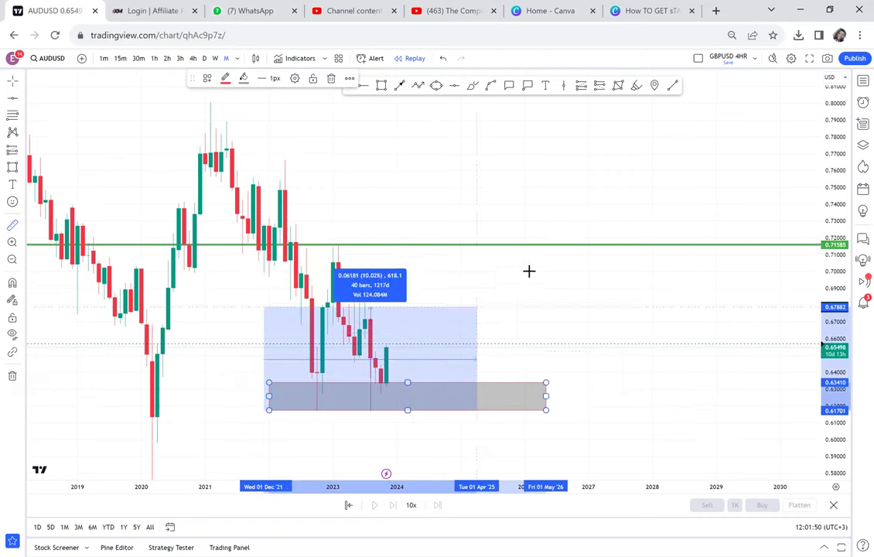
{"action": "left_click", "coordinate": [572, 245]}
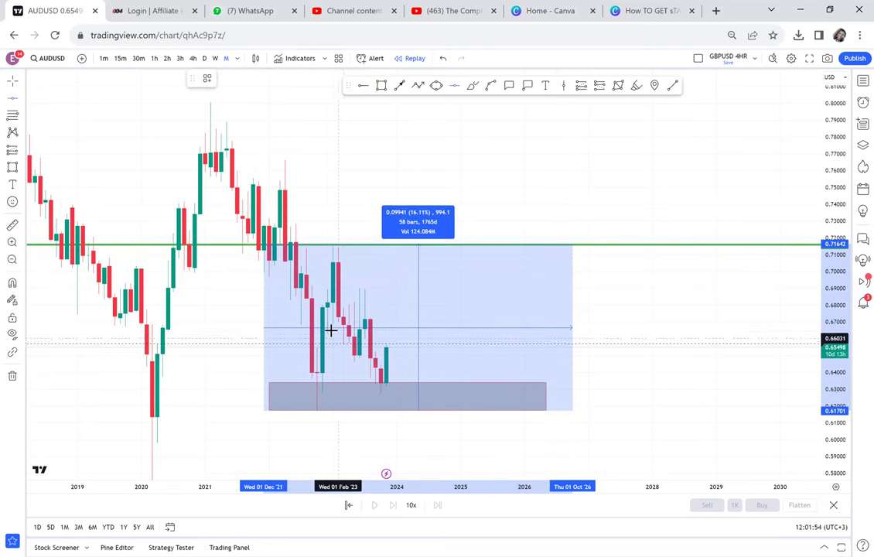
{"action": "key", "text": "alt+h"}
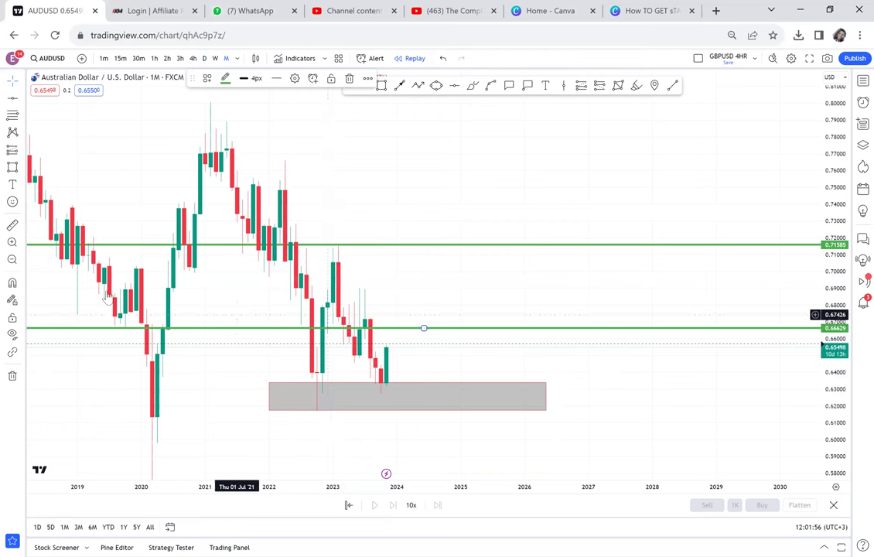
Measure the distance to the lower green level, then zoom in on the recent candles.
{"action": "left_click", "coordinate": [13, 224]}
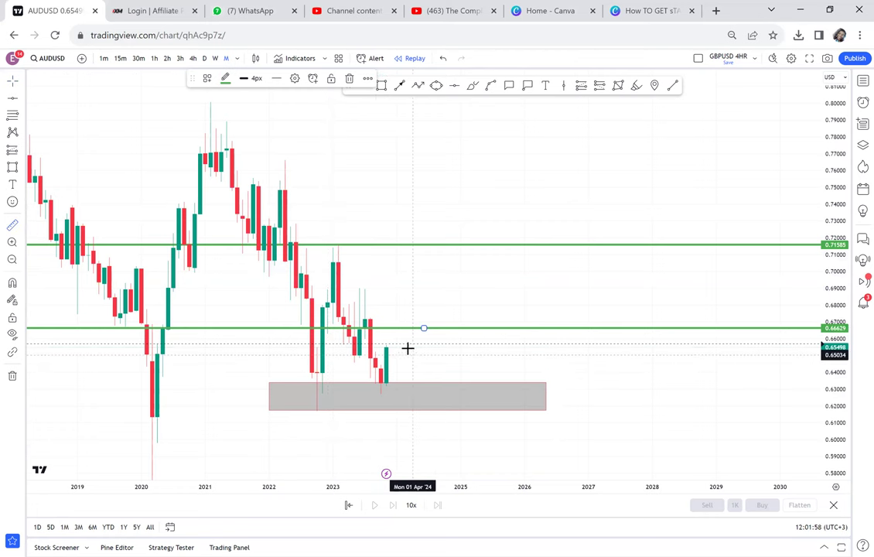
{"action": "left_click", "coordinate": [406, 347]}
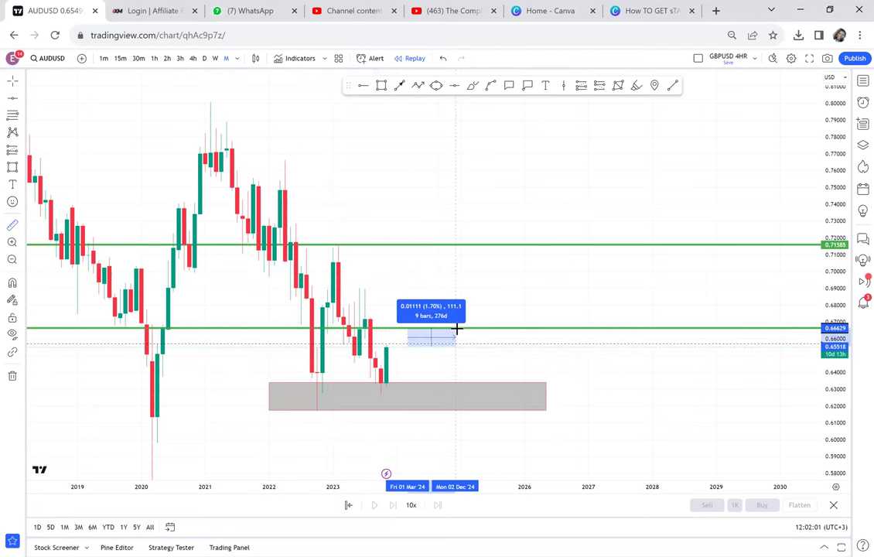
{"action": "left_click", "coordinate": [457, 330]}
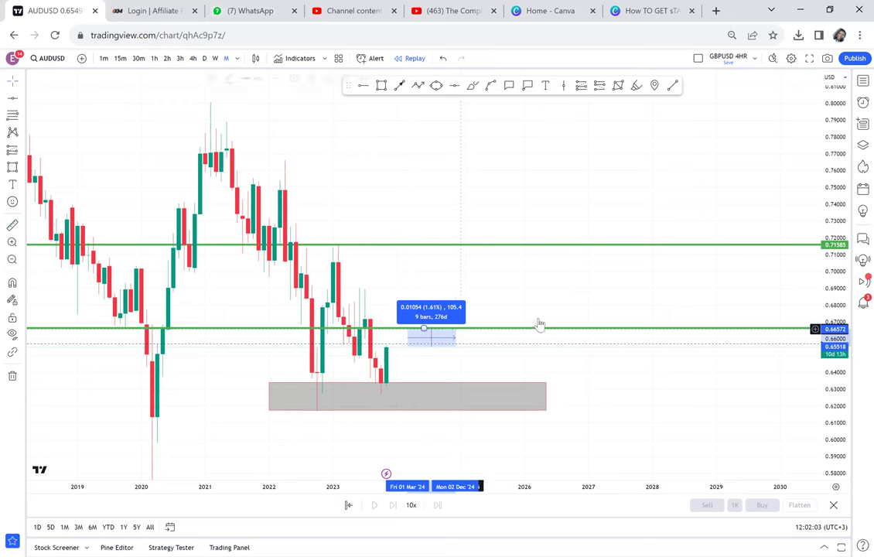
{"action": "left_click", "coordinate": [539, 321]}
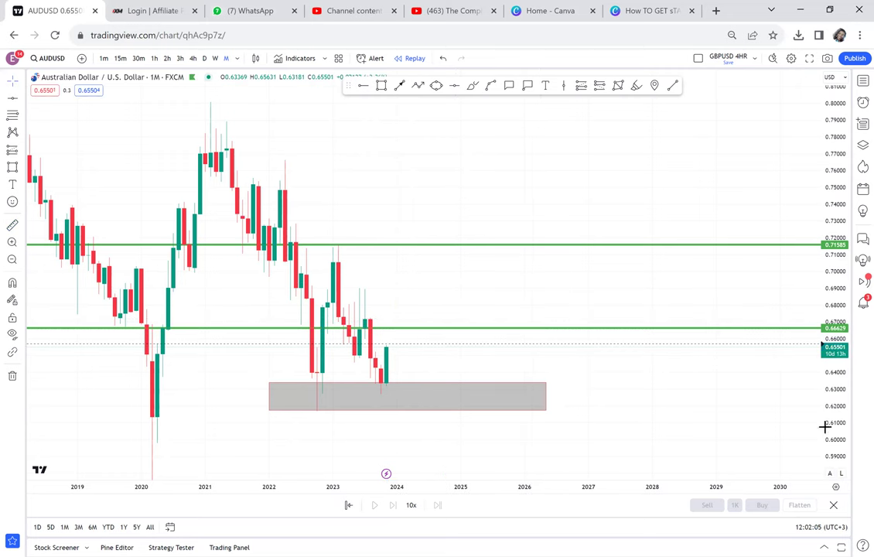
{"action": "scroll", "coordinate": [824, 426], "scroll_direction": "up", "scroll_amount": 2}
{"action": "scroll", "coordinate": [734, 279], "scroll_direction": "up", "scroll_amount": 2}
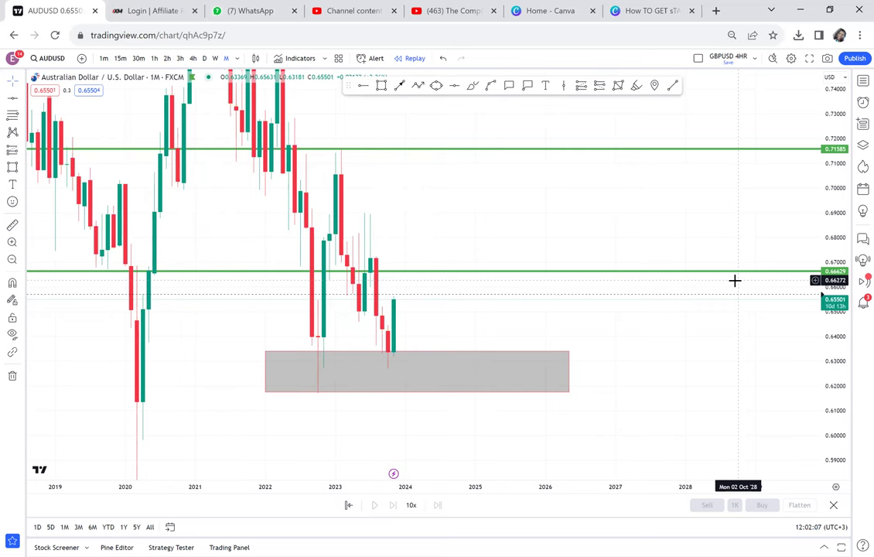
{"action": "scroll", "coordinate": [735, 280], "scroll_direction": "up", "scroll_amount": 1}
{"action": "left_click_drag", "start_coordinate": [545, 290], "coordinate": [592, 276]}
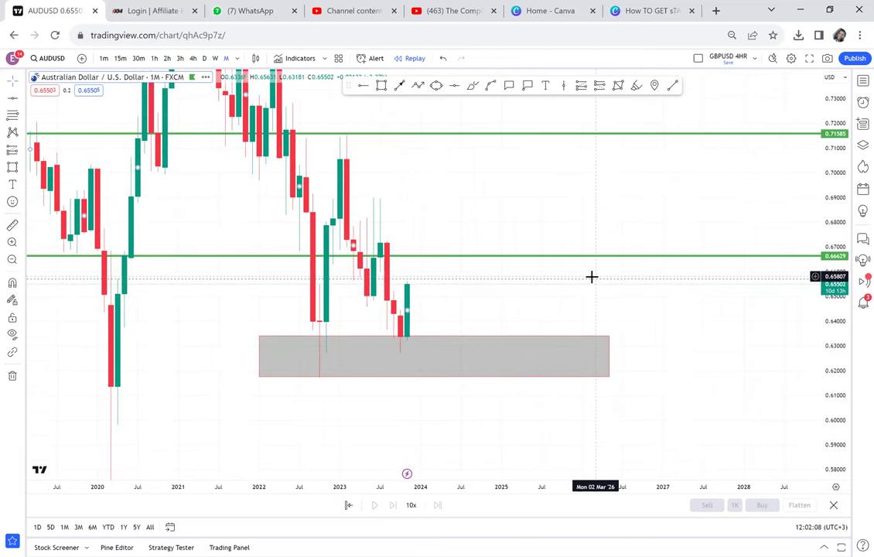
{"action": "scroll", "coordinate": [592, 276], "scroll_direction": "up", "scroll_amount": 1}
Add a text label below the grey box using the 'POSSIBLE DOUBLE BOTTOM' template.
{"action": "left_click", "coordinate": [545, 86]}
{"action": "left_click", "coordinate": [318, 368]}
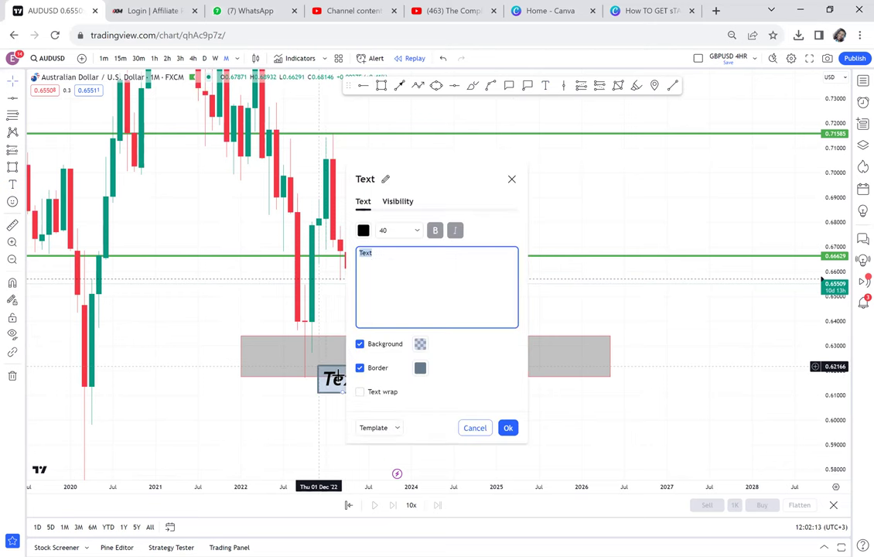
{"action": "left_click", "coordinate": [395, 428]}
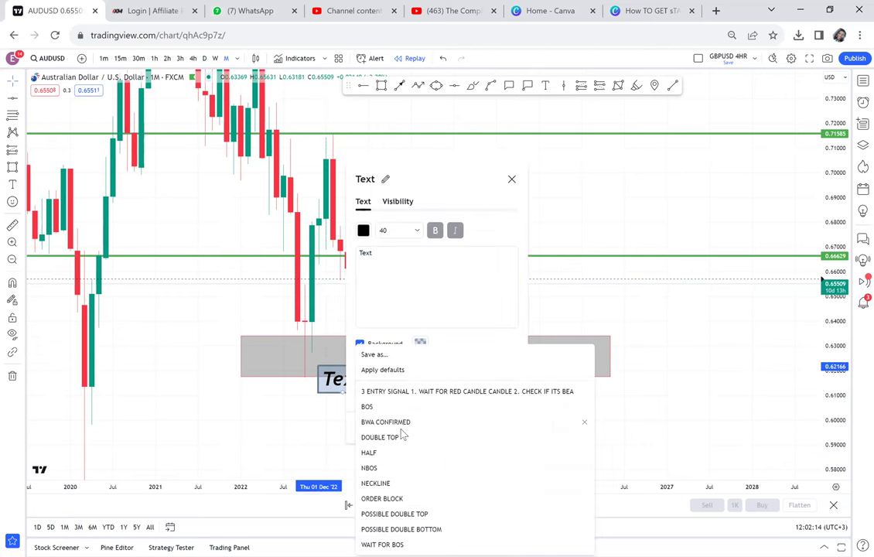
{"action": "left_click", "coordinate": [403, 530]}
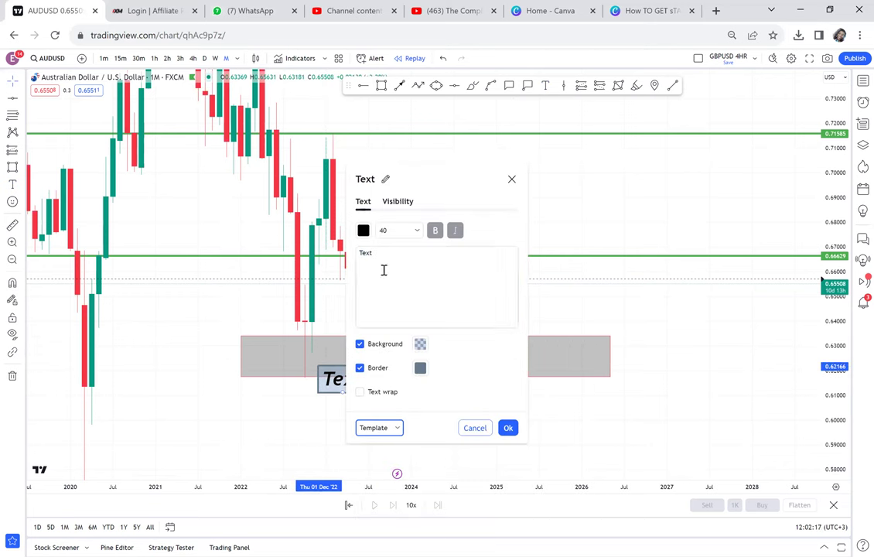
{"action": "key", "text": "Escape"}
Move the POSSIBLE DOUBLE BOTTOM label into the grey box and place a new label above the green levels.
{"action": "left_click_drag", "start_coordinate": [305, 365], "coordinate": [305, 343]}
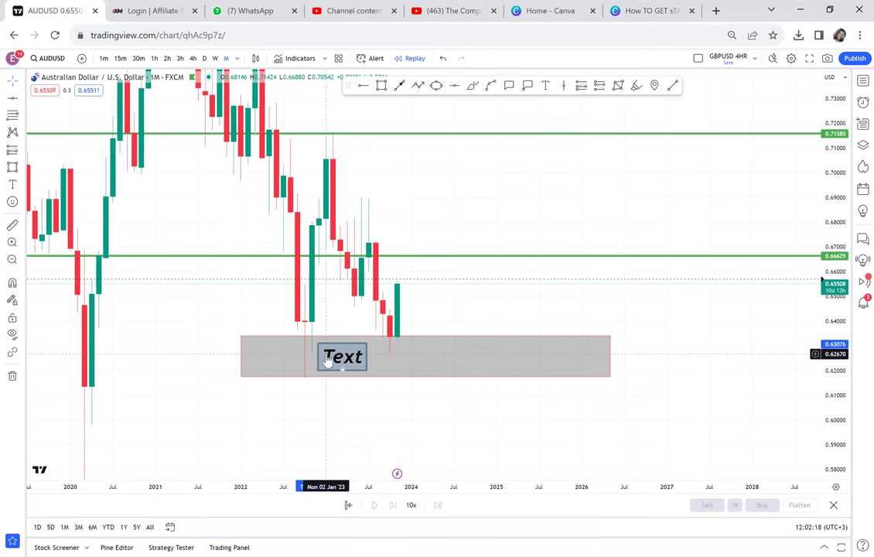
{"action": "double_click", "coordinate": [342, 358]}
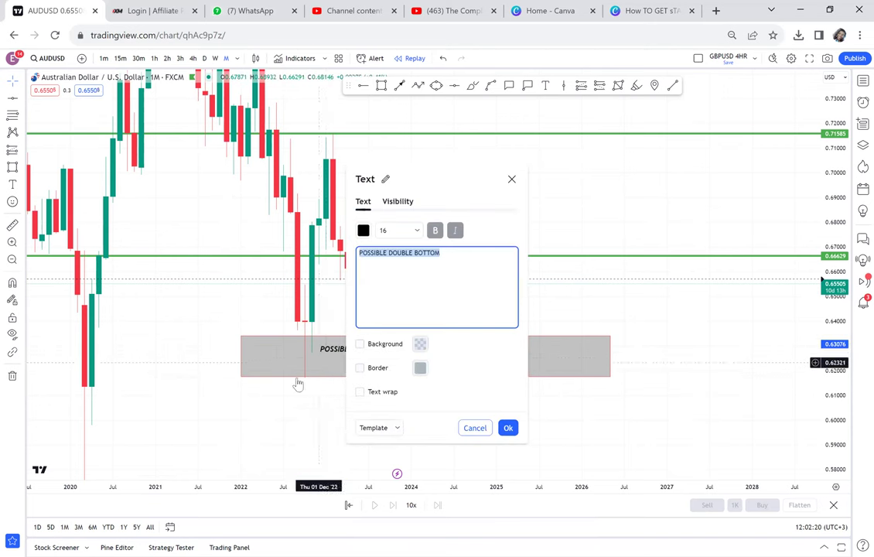
{"action": "key", "text": "Escape"}
{"action": "left_click_drag", "start_coordinate": [363, 358], "coordinate": [347, 364]}
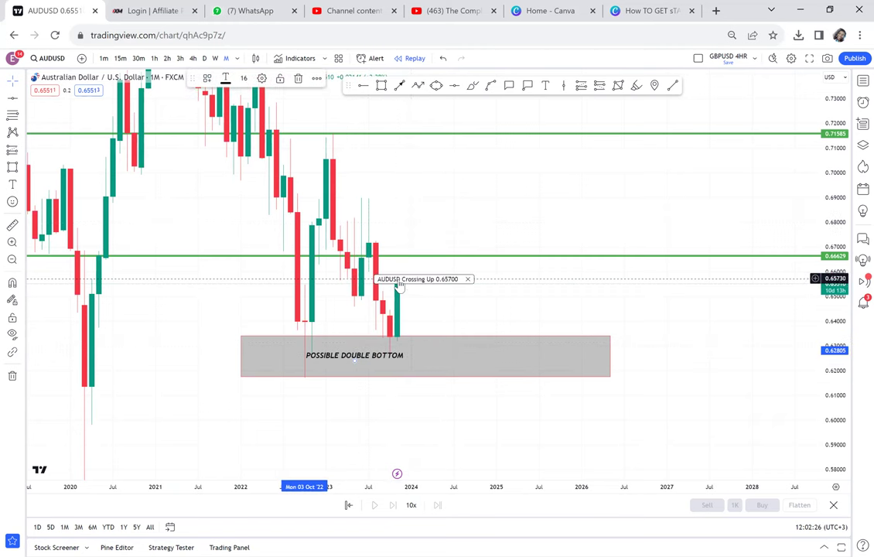
{"action": "left_click", "coordinate": [546, 86]}
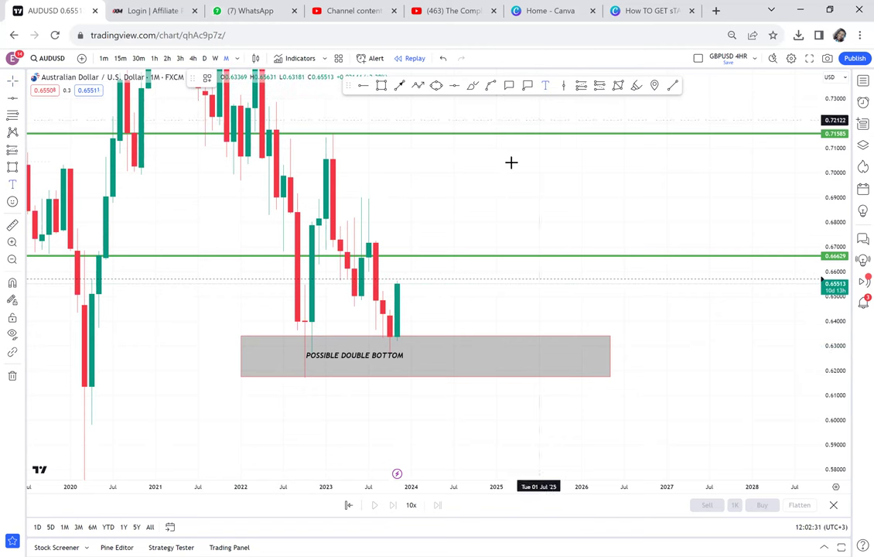
{"action": "left_click", "coordinate": [490, 162]}
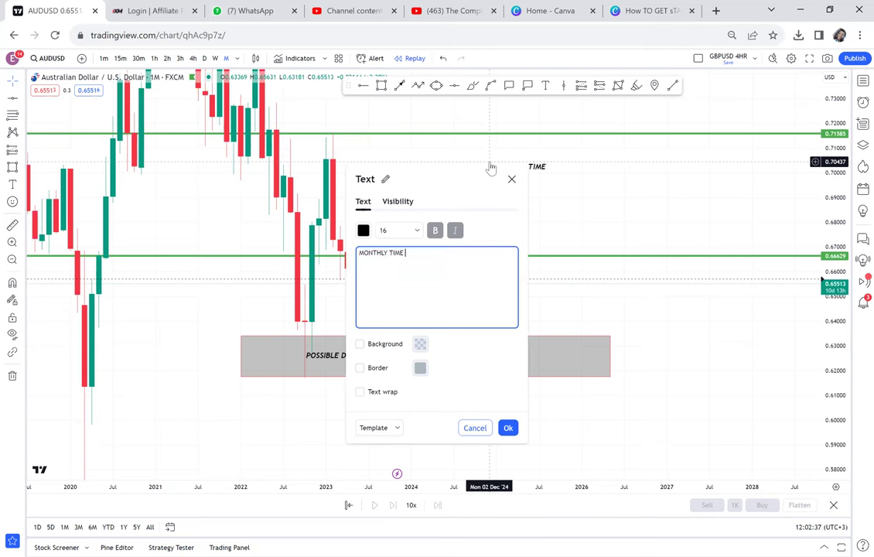
Write 'MONTHLY TIME = WAIT BUY, WEEKLY =, DAILY =, 4HR =' at size 40 with background and border, between the green levels.
{"action": "type", "text": "MONTHLY TIME = WAIT BUY"}
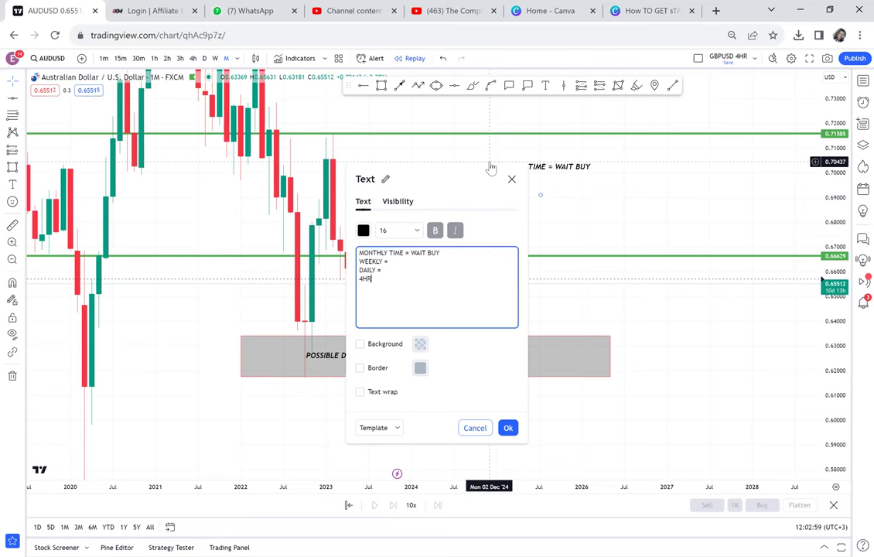
{"action": "left_click", "coordinate": [414, 230]}
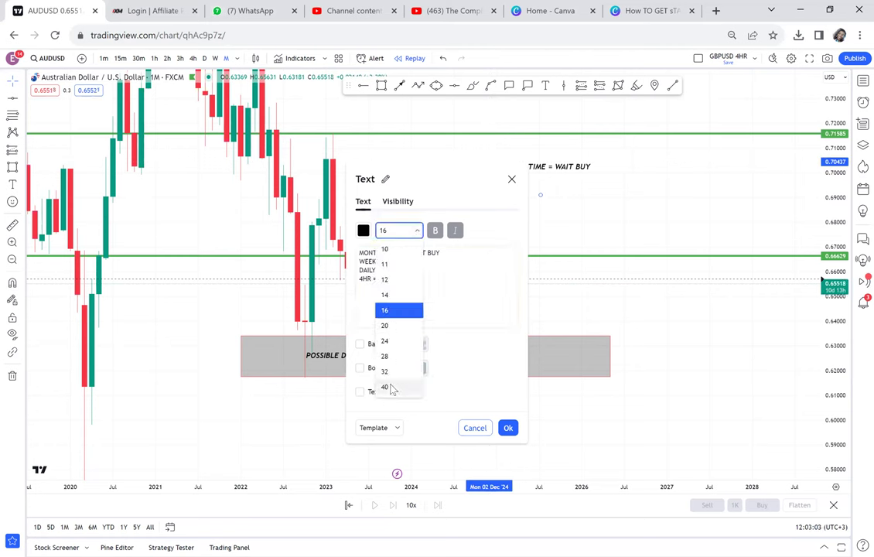
{"action": "left_click", "coordinate": [384, 386]}
{"action": "left_click", "coordinate": [360, 345]}
{"action": "left_click", "coordinate": [359, 368]}
{"action": "left_click", "coordinate": [508, 428]}
{"action": "left_click_drag", "start_coordinate": [614, 288], "coordinate": [471, 352]}
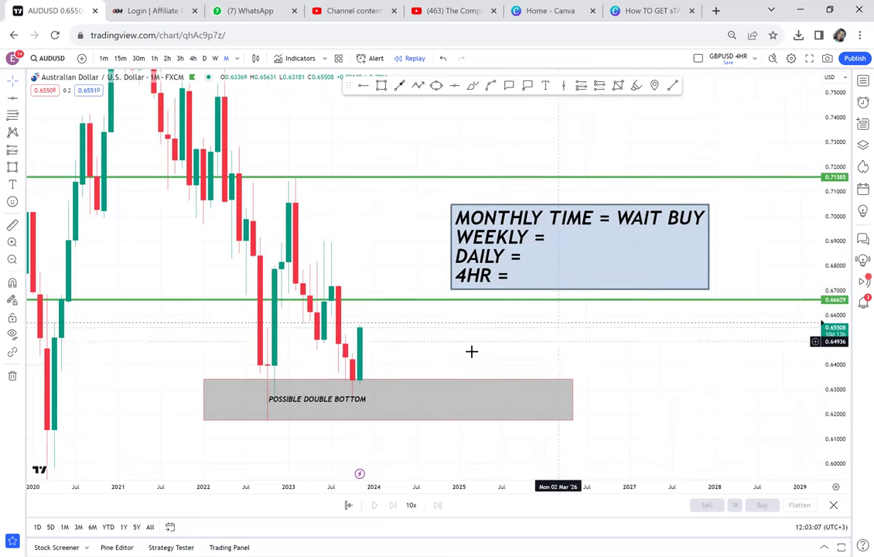
{"action": "left_click_drag", "start_coordinate": [553, 250], "coordinate": [506, 233]}
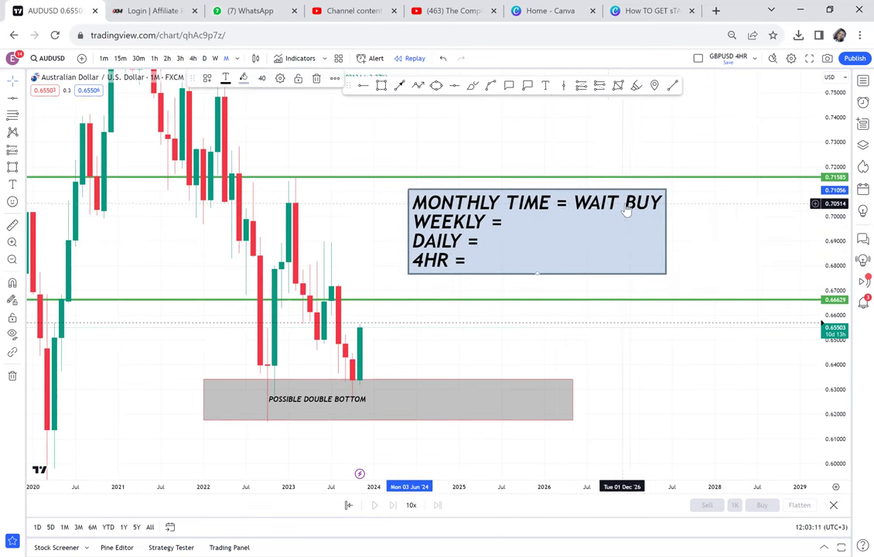
Draw red brush ticks beside WEEKLY and 4HR and a red underline under WAIT.
{"action": "left_click", "coordinate": [472, 86]}
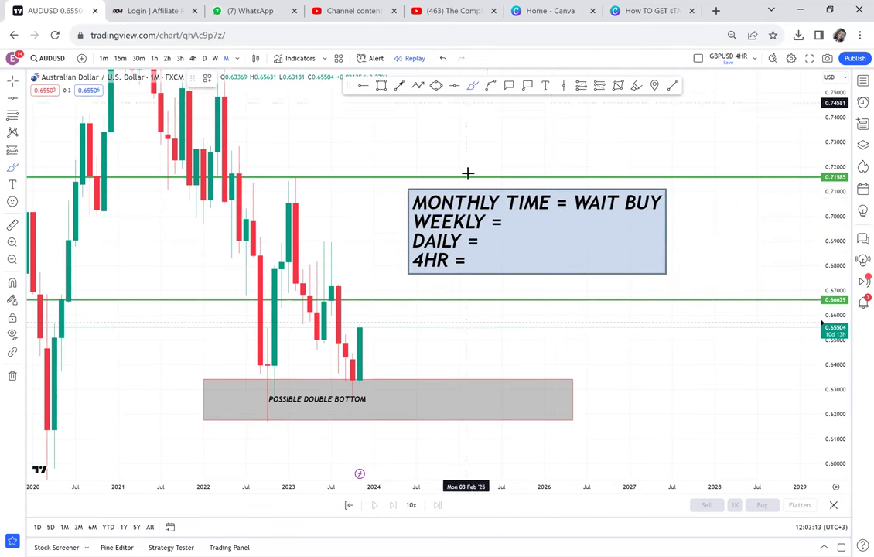
{"action": "left_click_drag", "start_coordinate": [508, 218], "coordinate": [480, 270]}
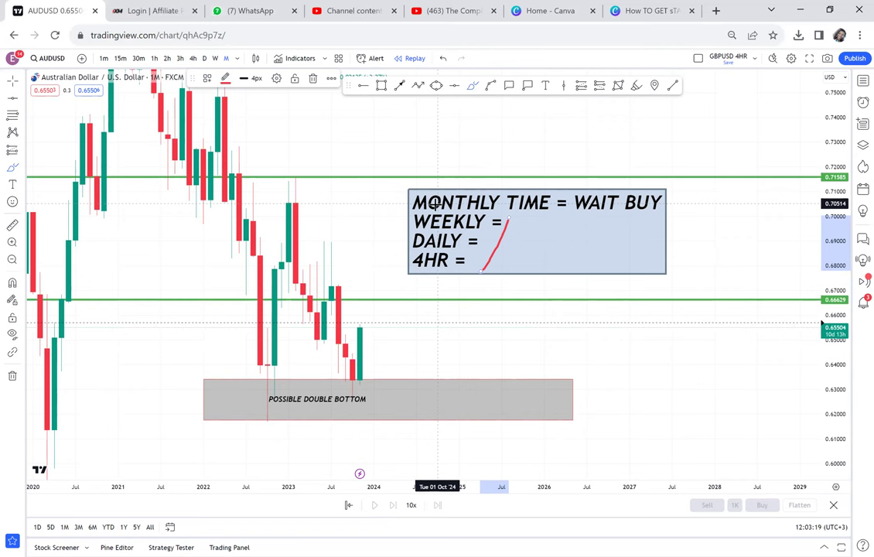
{"action": "mouse_move", "coordinate": [581, 213]}
{"action": "left_mouse_down"}
{"action": "mouse_move", "coordinate": [613, 217]}
{"action": "mouse_move", "coordinate": [700, 187]}
{"action": "left_mouse_up"}
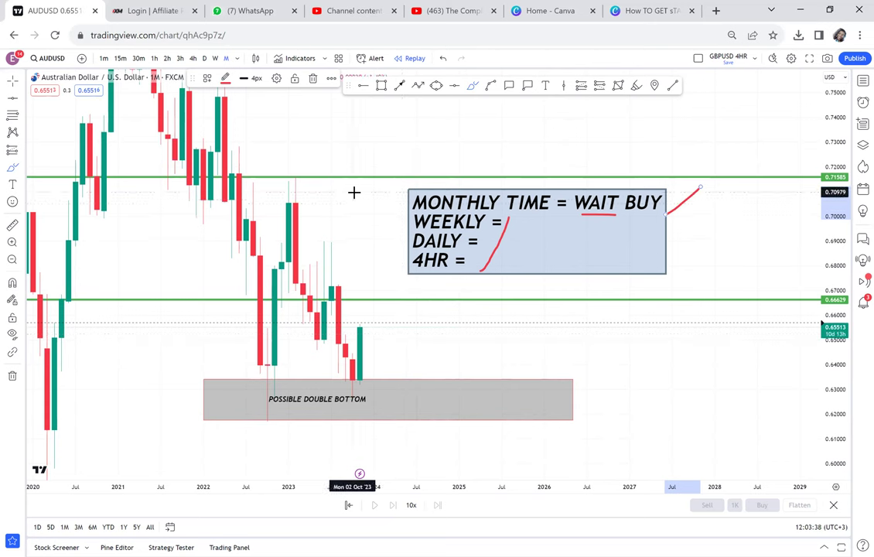
{"action": "left_click", "coordinate": [215, 59]}
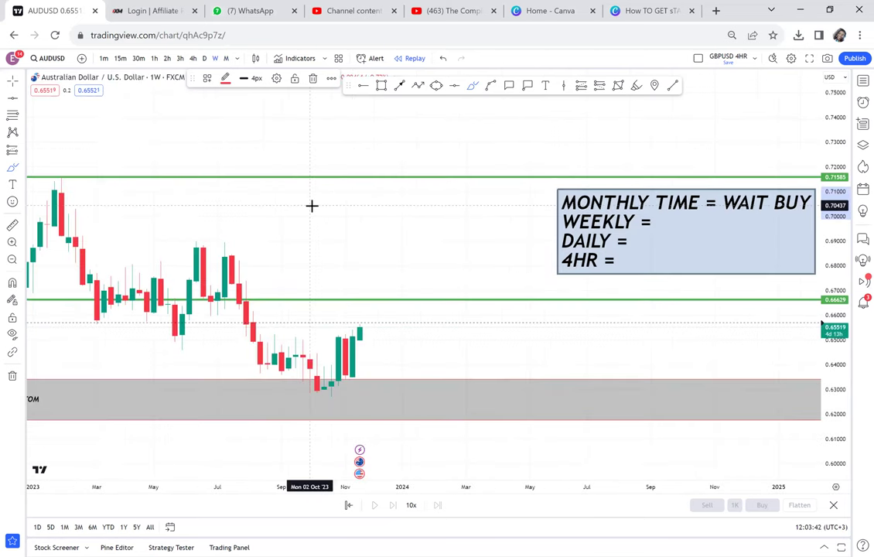
{"action": "scroll", "coordinate": [312, 206], "scroll_direction": "down", "scroll_amount": 4}
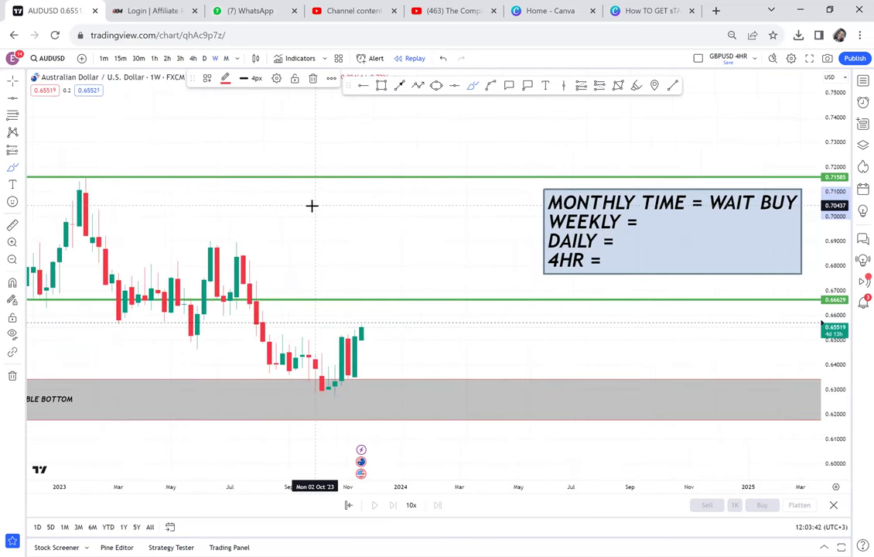
{"action": "left_click", "coordinate": [364, 86]}
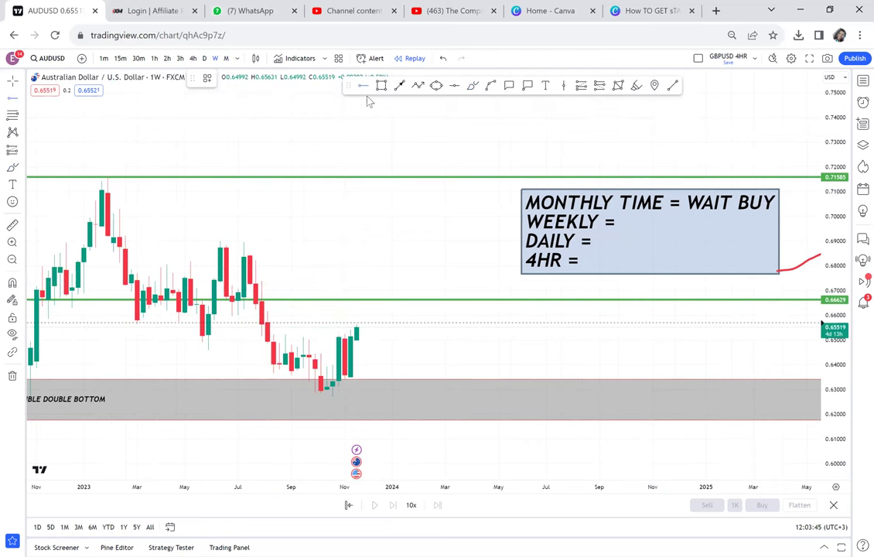
{"action": "left_click", "coordinate": [225, 336]}
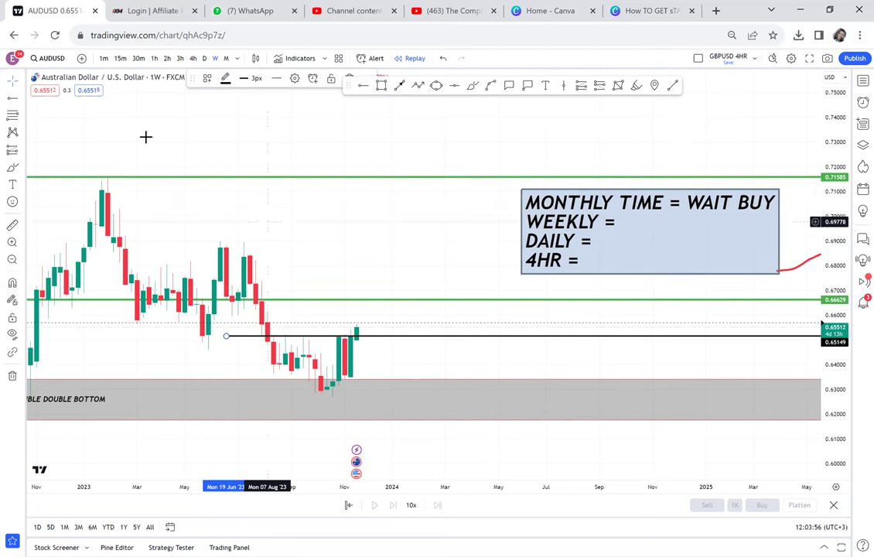
{"action": "left_click", "coordinate": [205, 59]}
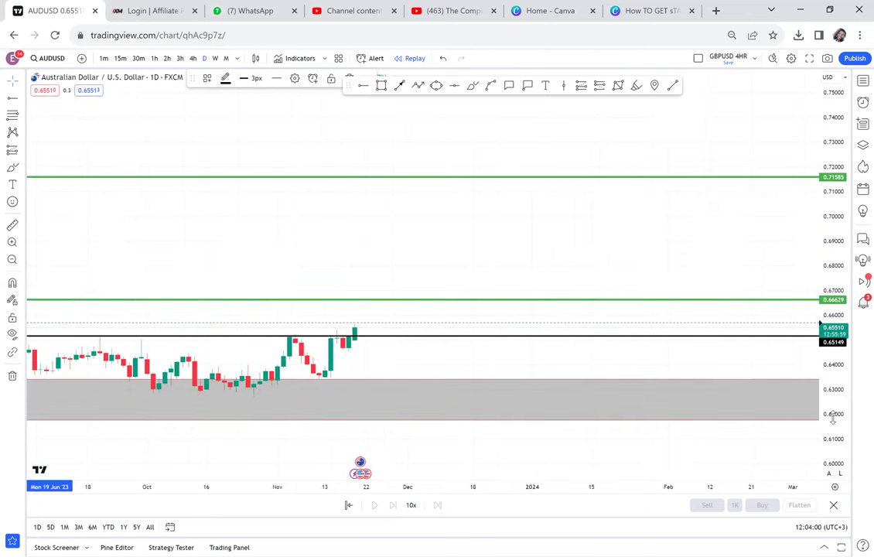
{"action": "left_click_drag", "start_coordinate": [832, 418], "coordinate": [796, 230]}
{"action": "left_click_drag", "start_coordinate": [503, 398], "coordinate": [563, 248]}
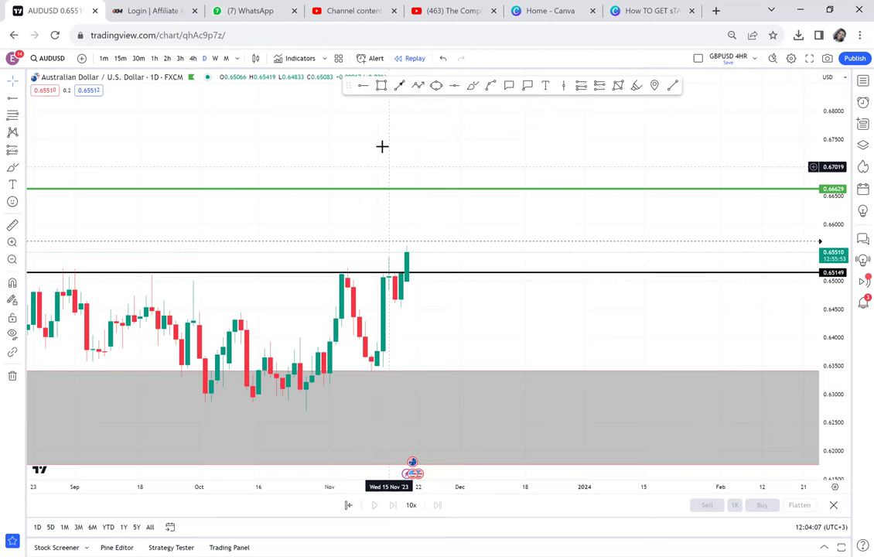
Switch AUDUSD to the monthly timeframe and rescale to frame the note and double-bottom zone.
{"action": "left_click", "coordinate": [226, 58]}
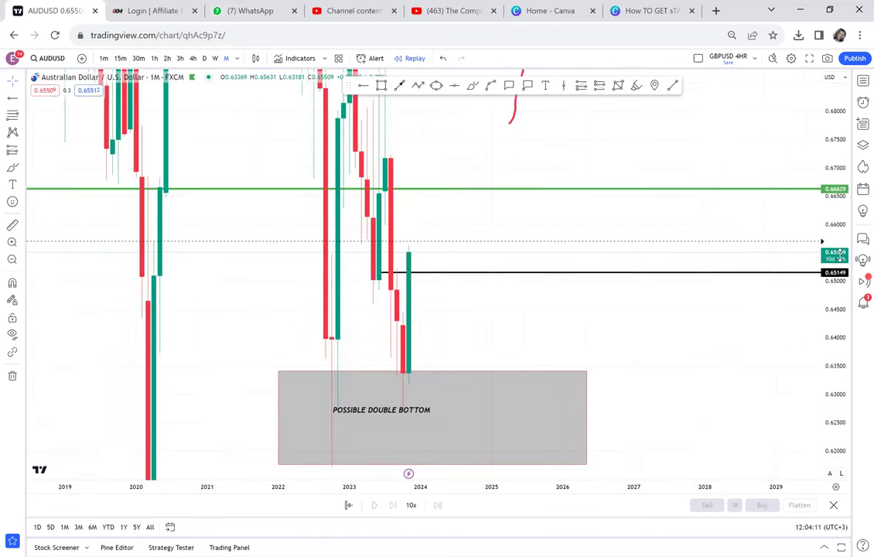
{"action": "left_click_drag", "start_coordinate": [824, 325], "coordinate": [724, 411]}
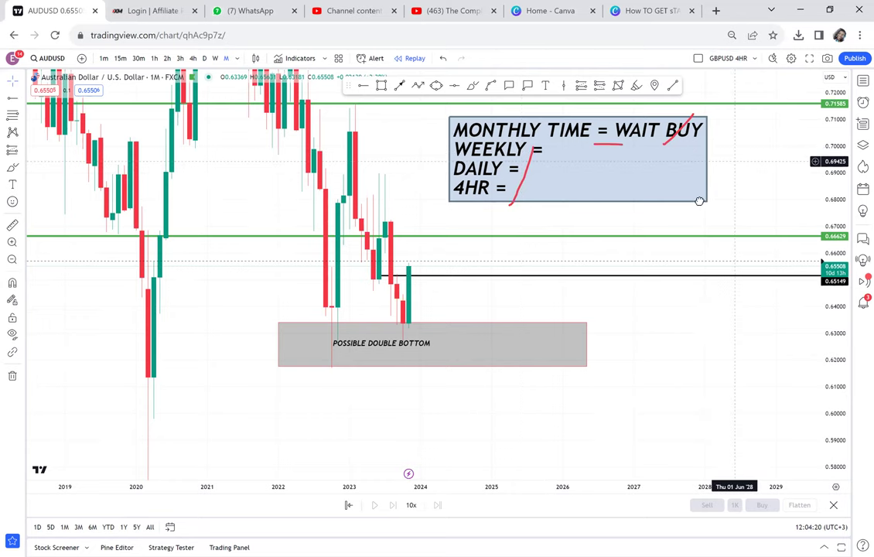
{"action": "left_click_drag", "start_coordinate": [676, 221], "coordinate": [645, 256]}
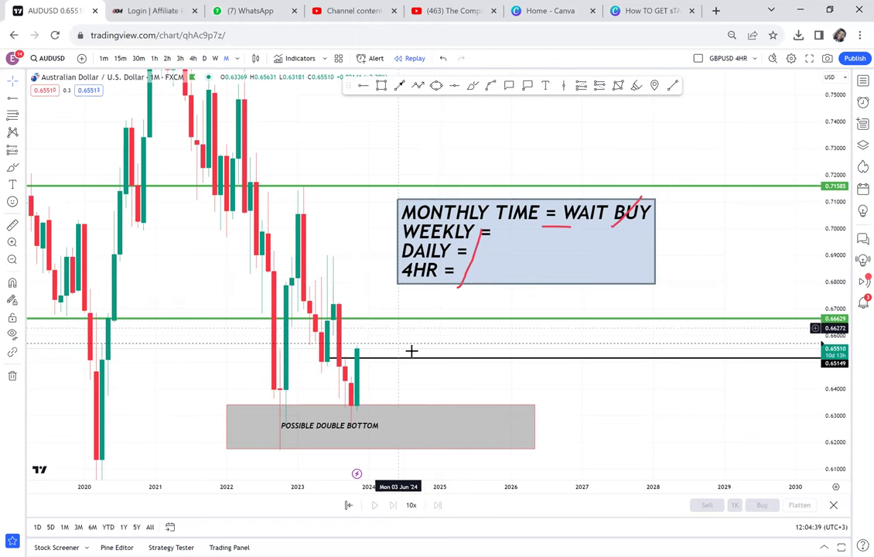
{"action": "left_click_drag", "start_coordinate": [415, 363], "coordinate": [453, 273]}
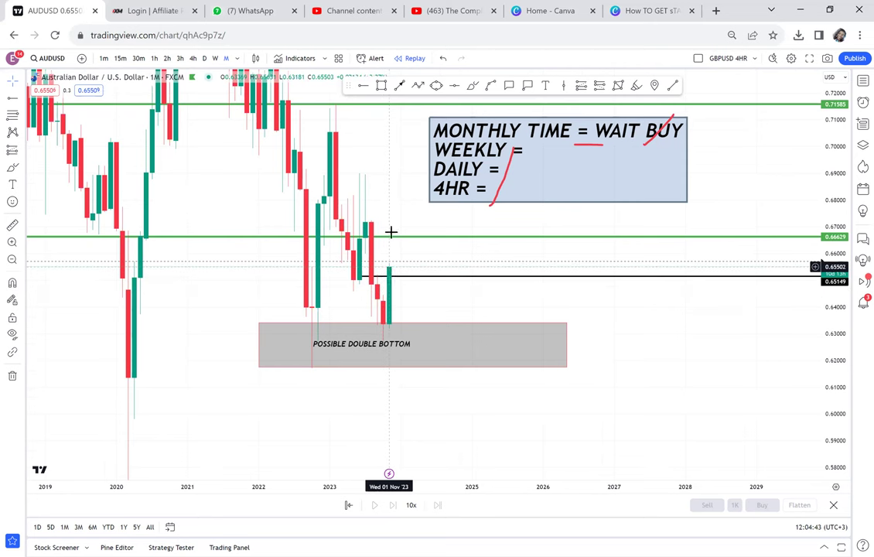
Draw a small rectangle above the double-bottom zone and step bar replay forward one candle.
{"action": "left_click", "coordinate": [381, 85]}
{"action": "left_click_drag", "start_coordinate": [393, 312], "coordinate": [420, 323]}
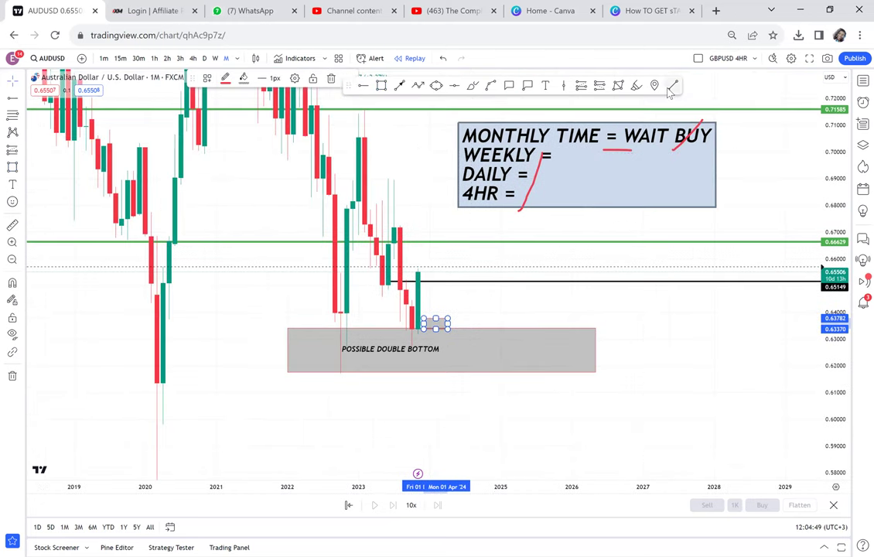
{"action": "left_click", "coordinate": [457, 310]}
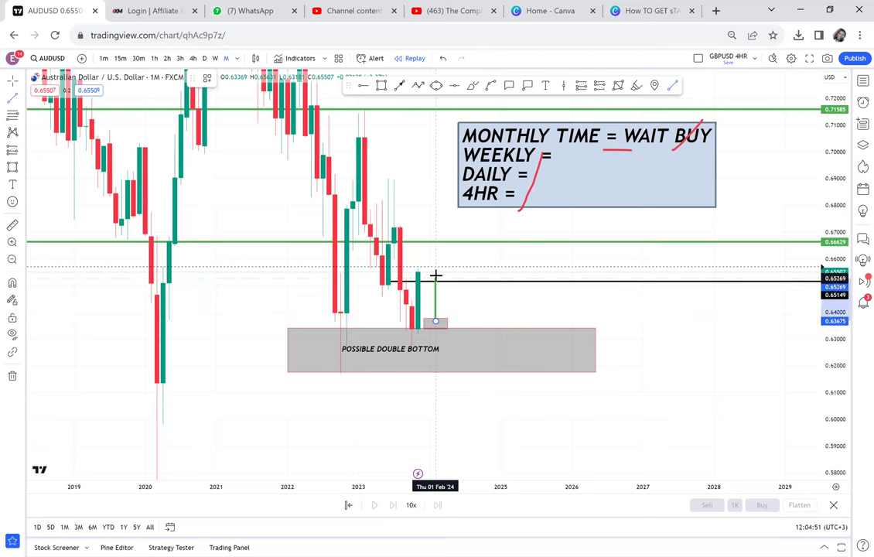
{"action": "key", "text": "shift+Right"}
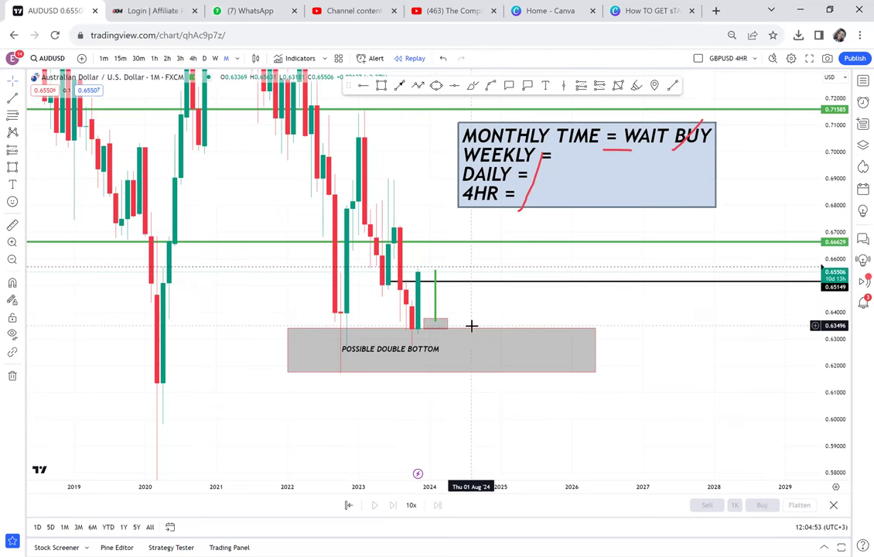
{"action": "left_click", "coordinate": [436, 296]}
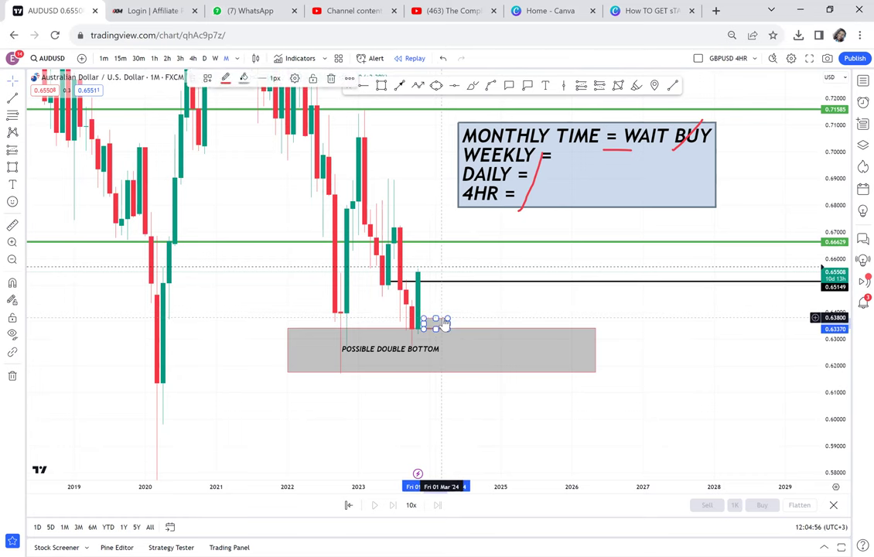
{"action": "left_click_drag", "start_coordinate": [681, 226], "coordinate": [605, 292]}
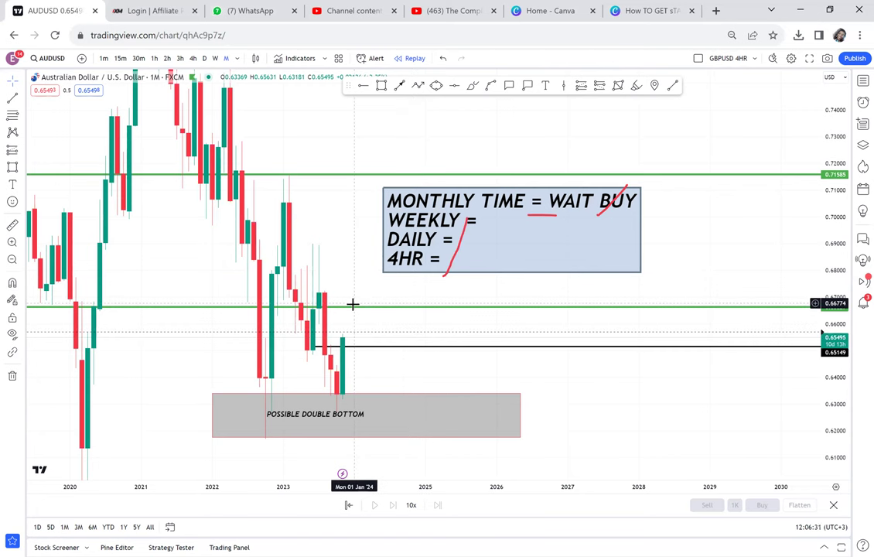
Measure from the last candle up to the upper green level.
{"action": "left_click", "coordinate": [12, 225]}
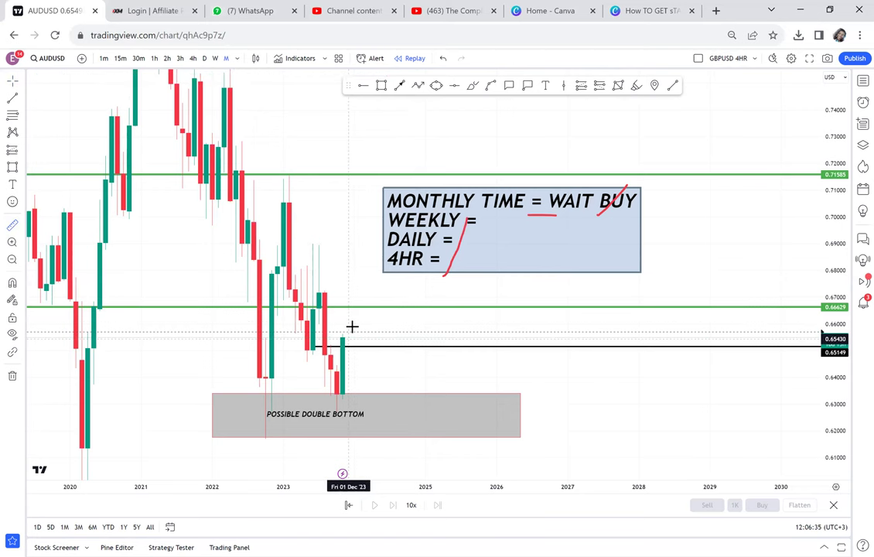
{"action": "left_click", "coordinate": [354, 303]}
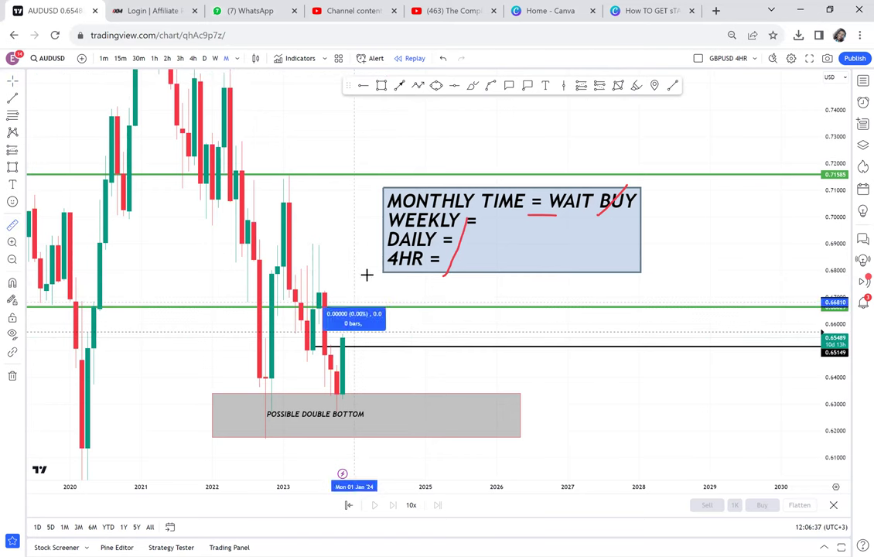
{"action": "left_click", "coordinate": [389, 175]}
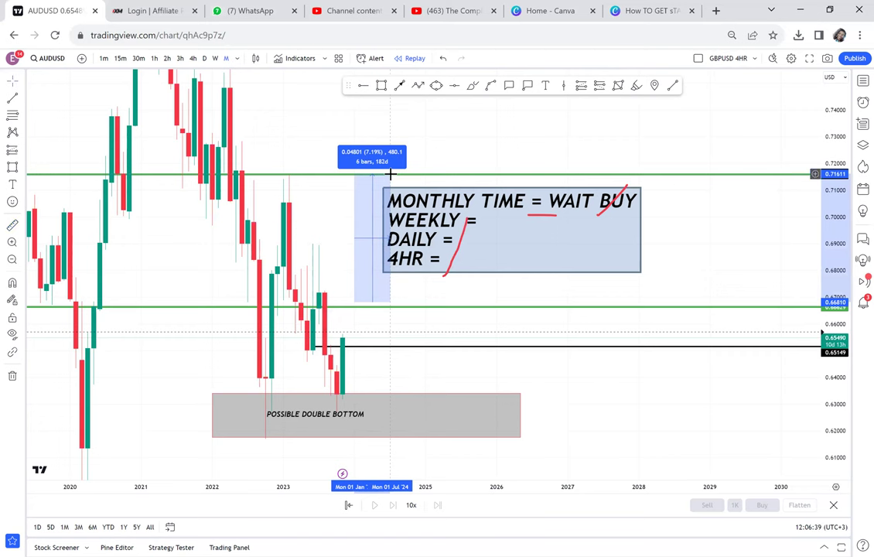
{"action": "left_click", "coordinate": [465, 162]}
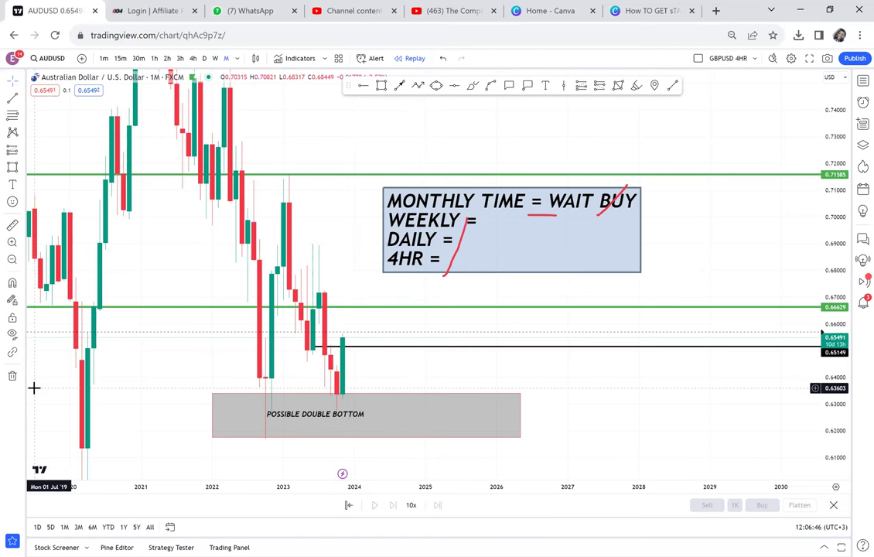
Remove all 9 drawings from the monthly chart.
{"action": "left_click", "coordinate": [14, 377]}
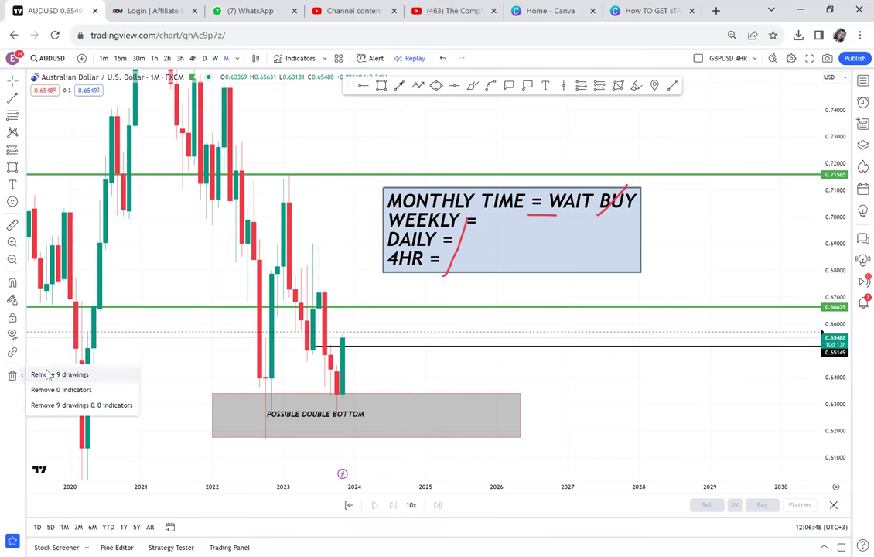
{"action": "left_click", "coordinate": [43, 372]}
{"action": "left_click_drag", "start_coordinate": [356, 239], "coordinate": [411, 225]}
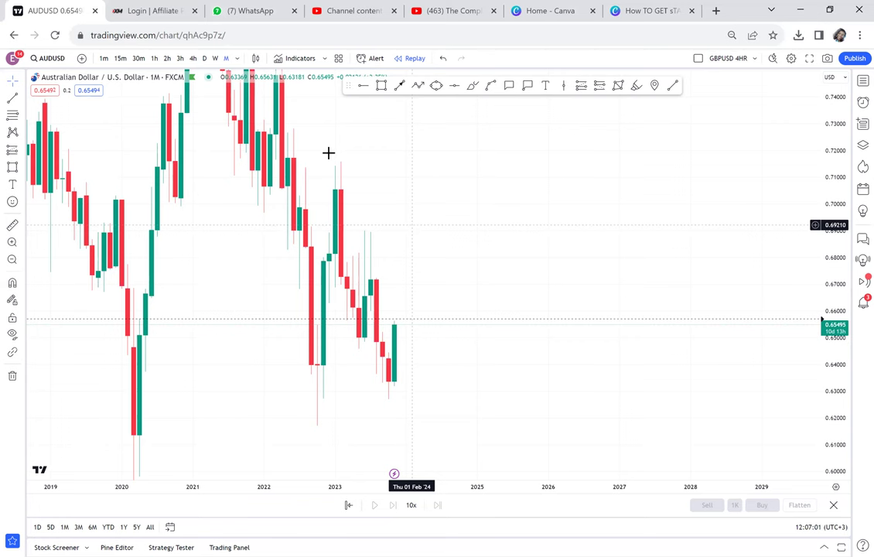
Switch to the weekly timeframe and stretch the price scale to frame recent weekly candles.
{"action": "left_click", "coordinate": [217, 60]}
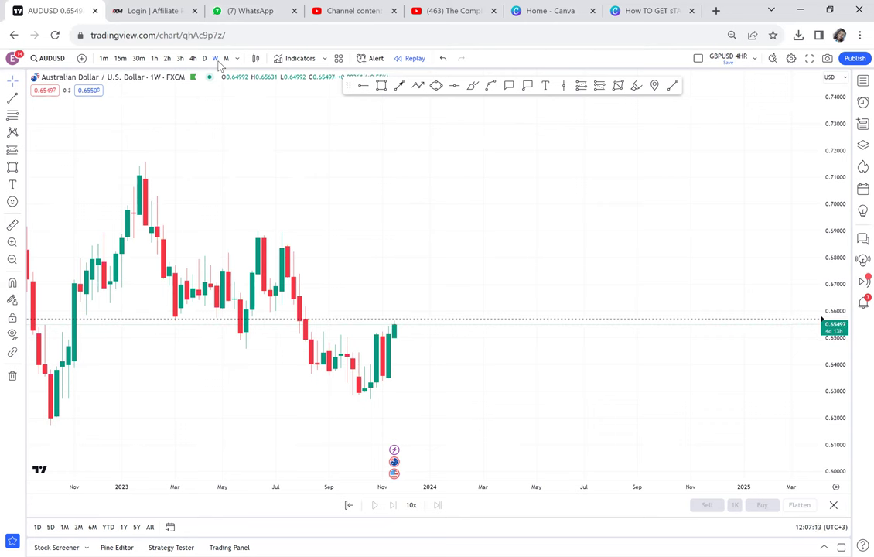
{"action": "scroll", "coordinate": [413, 254], "scroll_direction": "down", "scroll_amount": 1}
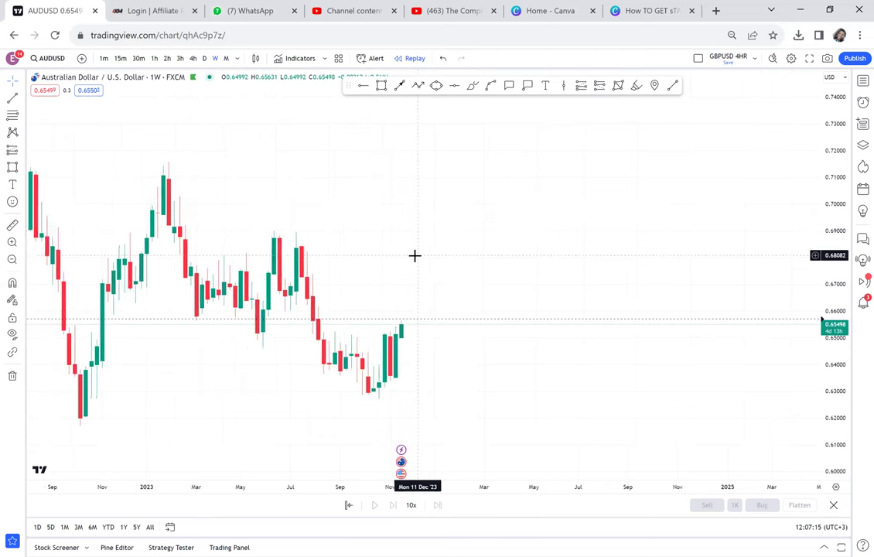
{"action": "scroll", "coordinate": [503, 236], "scroll_direction": "down", "scroll_amount": 1}
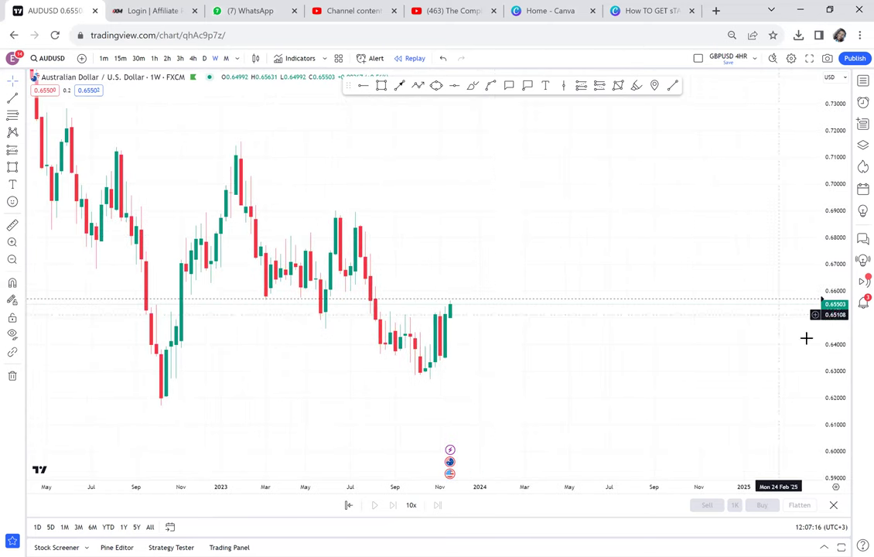
{"action": "left_click_drag", "start_coordinate": [828, 338], "coordinate": [814, 248]}
{"action": "left_click_drag", "start_coordinate": [664, 180], "coordinate": [429, 101]}
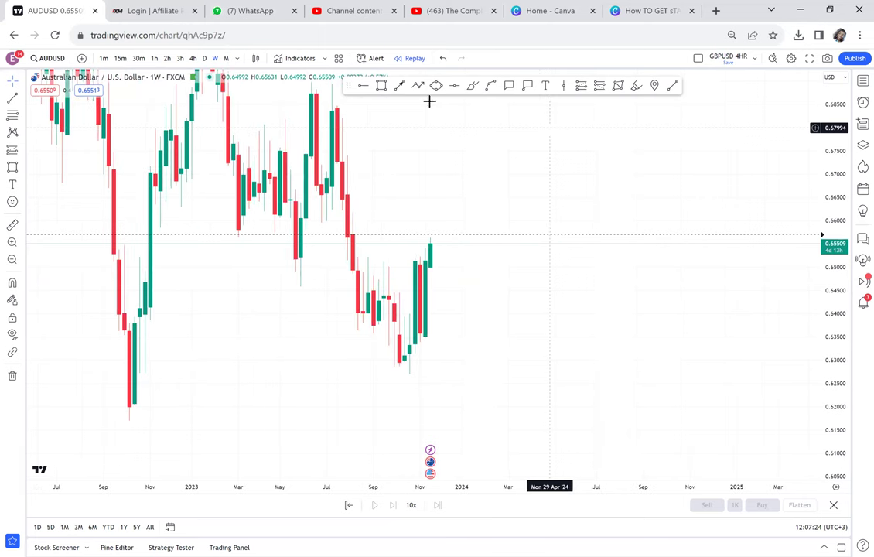
Add a horizontal ray at 0.65254 and a 'FAKEOUT OR CONTINUATION' callout on the latest candle.
{"action": "left_click", "coordinate": [292, 255]}
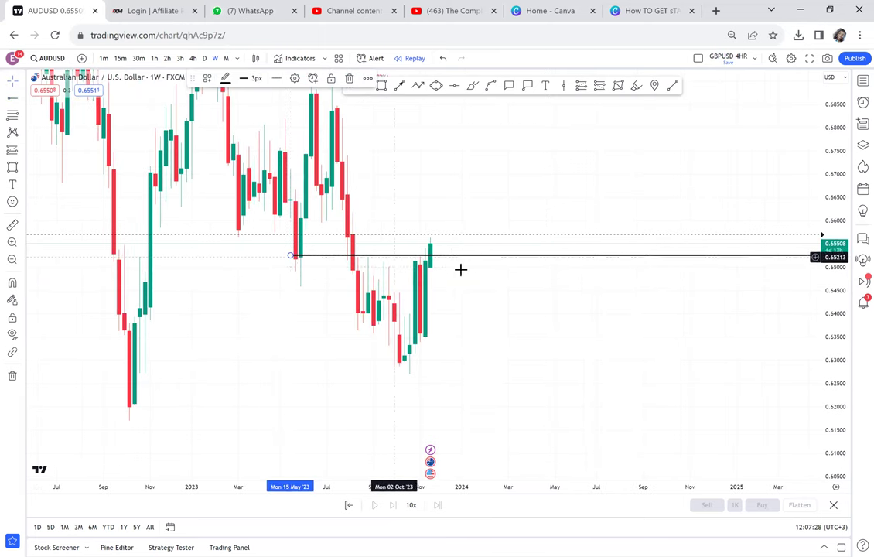
{"action": "left_click", "coordinate": [511, 86]}
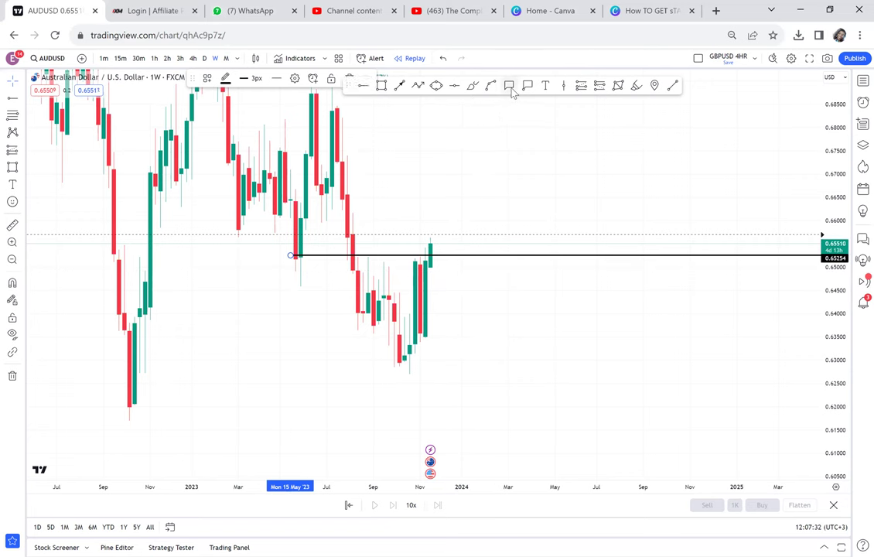
{"action": "left_click", "coordinate": [446, 242]}
{"action": "left_click", "coordinate": [481, 204]}
{"action": "type", "text": "FAKEOUT OR CONTINUATION"}
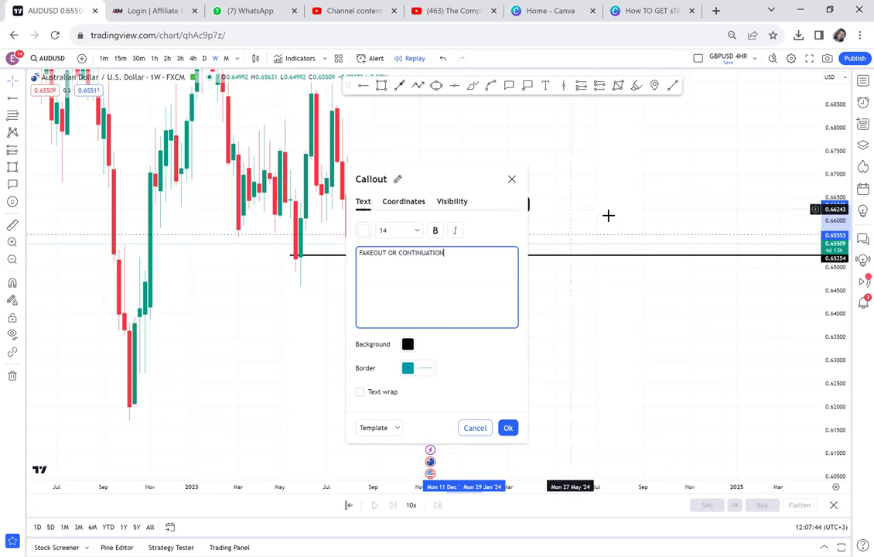
{"action": "left_click", "coordinate": [608, 215]}
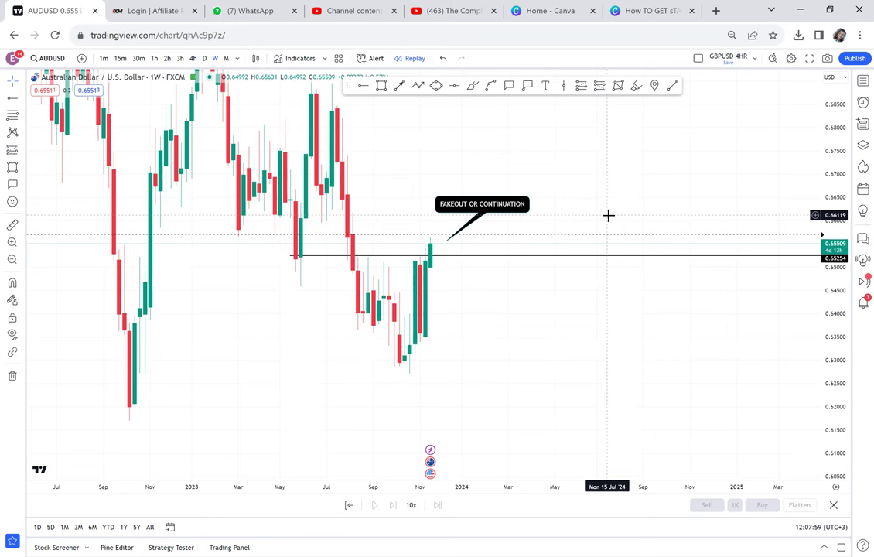
On the daily timeframe, draw a grey box from late July 2023 to January 2024 spanning 0.6572–0.6620.
{"action": "left_click", "coordinate": [205, 61]}
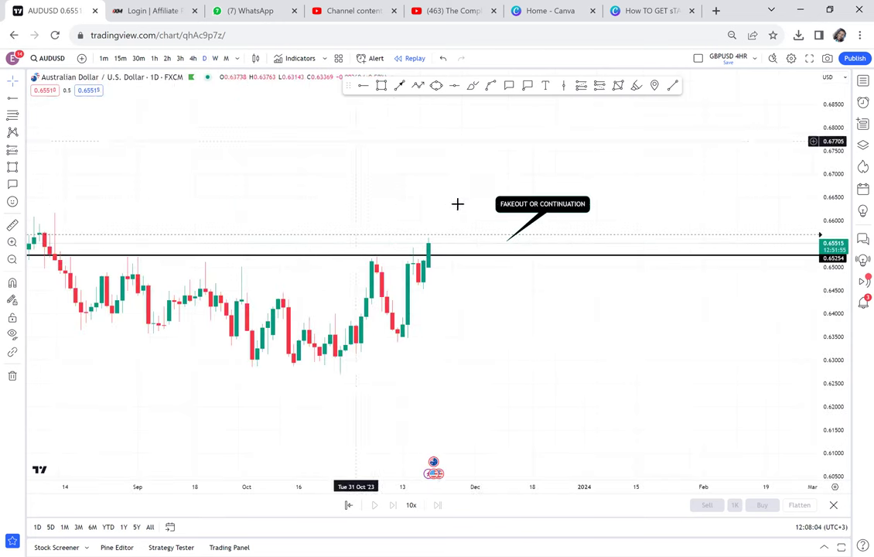
{"action": "scroll", "coordinate": [461, 205], "scroll_direction": "down", "scroll_amount": 3}
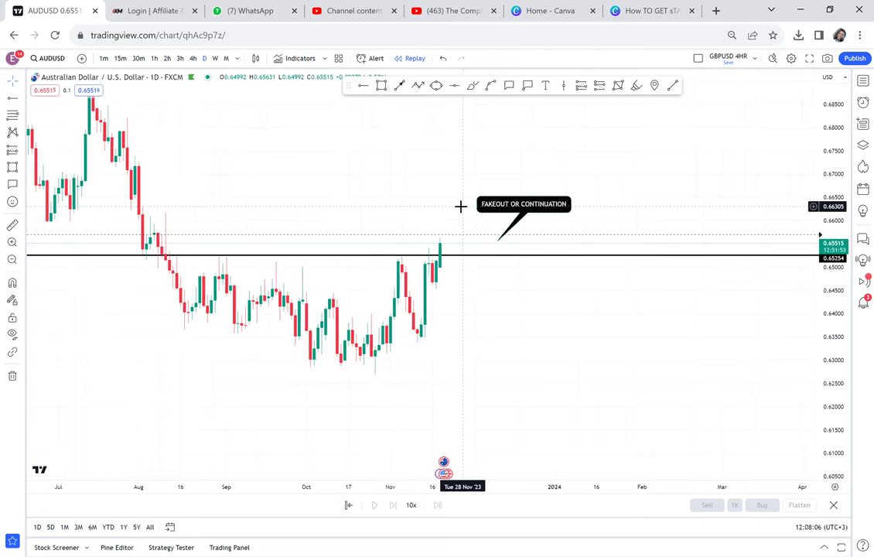
{"action": "left_click_drag", "start_coordinate": [501, 205], "coordinate": [575, 244]}
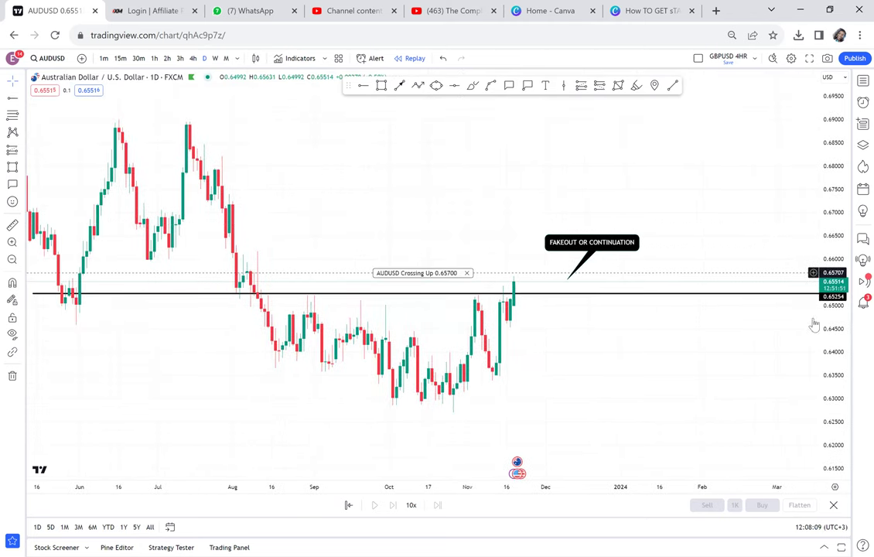
{"action": "left_click", "coordinate": [382, 85]}
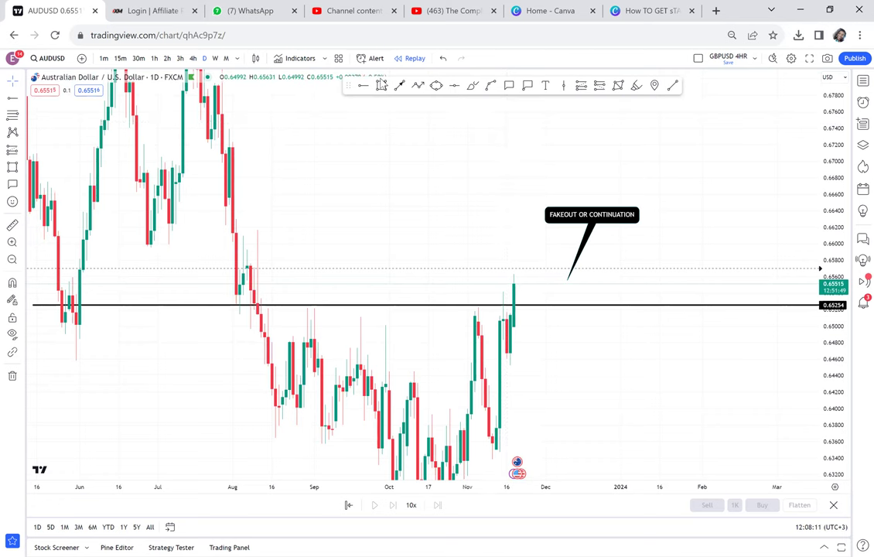
{"action": "left_click", "coordinate": [203, 226]}
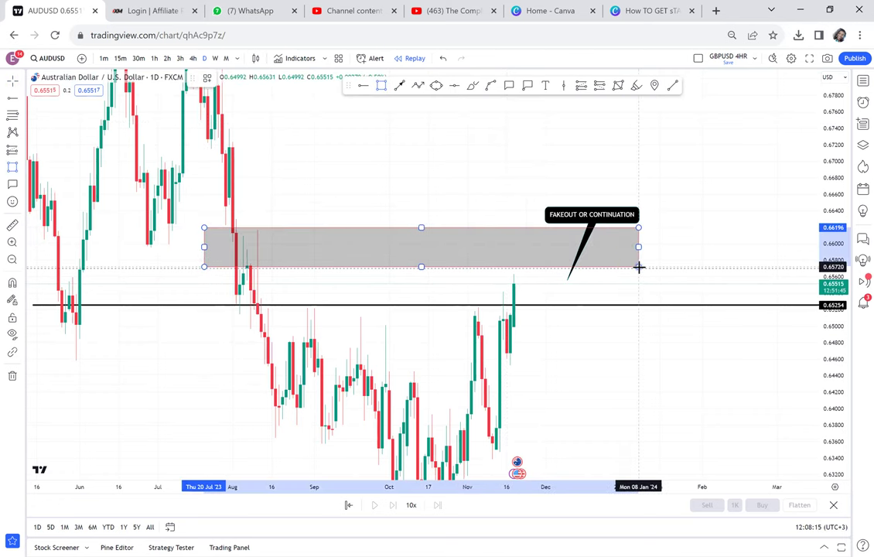
{"action": "left_click", "coordinate": [639, 267]}
{"action": "left_click", "coordinate": [609, 203]}
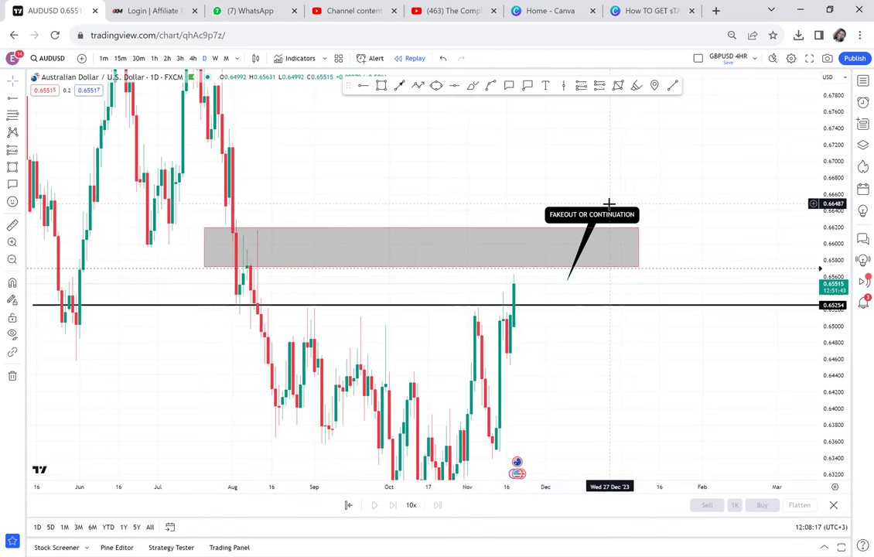
Point the callout's tip into the grey zone and change its text to 'WAIT ACTIVATION'.
{"action": "left_click", "coordinate": [568, 279]}
{"action": "left_click_drag", "start_coordinate": [567, 277], "coordinate": [550, 250]}
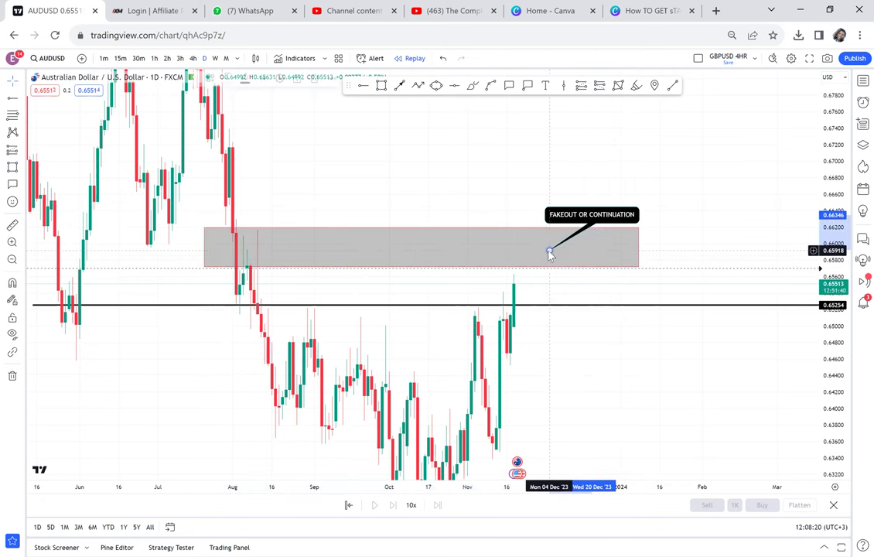
{"action": "double_click", "coordinate": [608, 216]}
{"action": "type", "text": "W"}
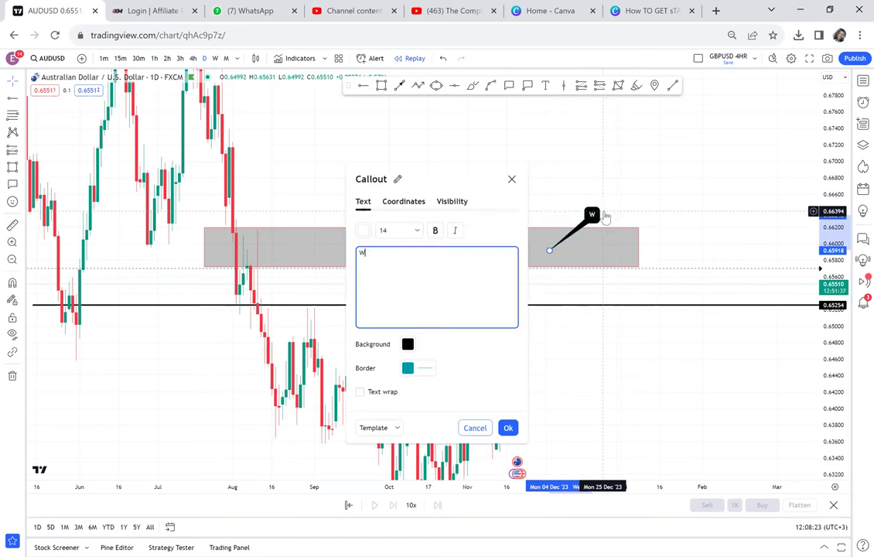
{"action": "type", "text": "AIT ACTIV"}
{"action": "type", "text": "ATION"}
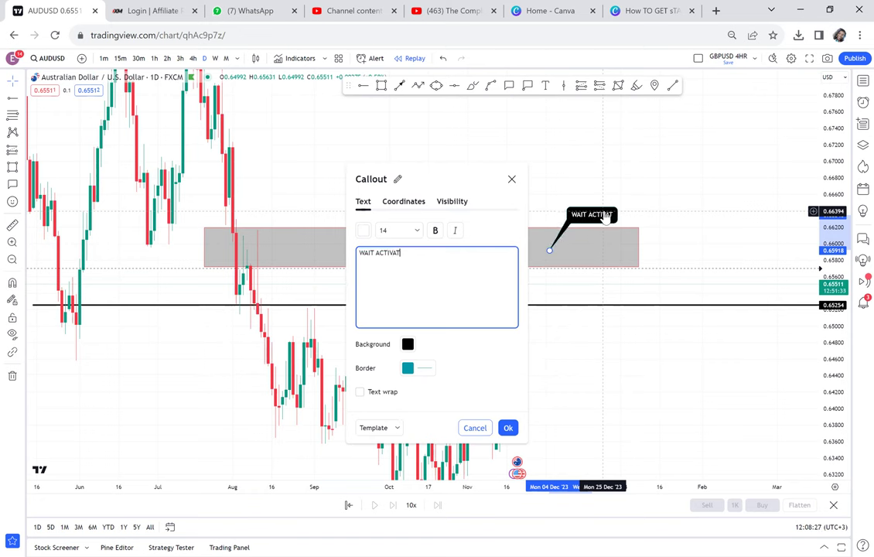
{"action": "left_click", "coordinate": [641, 191]}
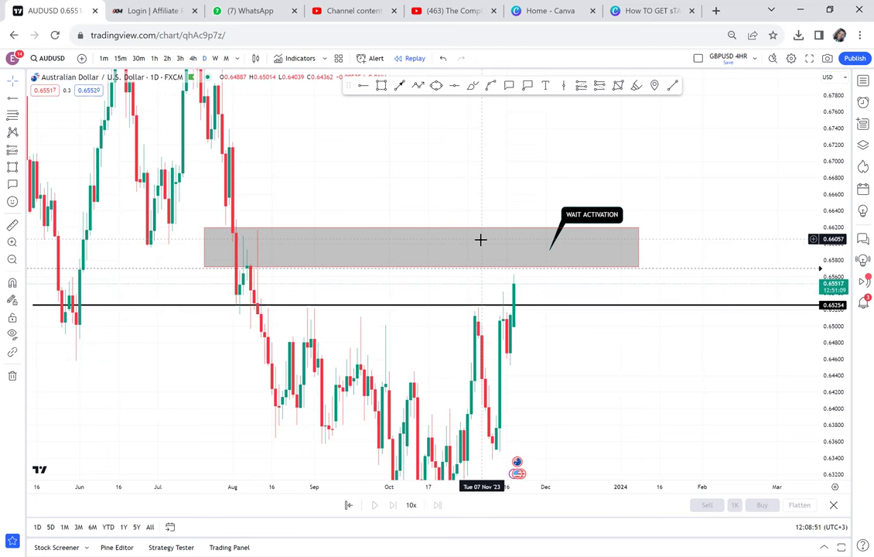
Draw a yellow ellipse around the early-August peak at the grey zone's left edge.
{"action": "mouse_move", "coordinate": [674, 146]}
{"action": "left_mouse_down"}
{"action": "mouse_move", "coordinate": [703, 101]}
{"action": "mouse_move", "coordinate": [595, 116]}
{"action": "left_mouse_up"}
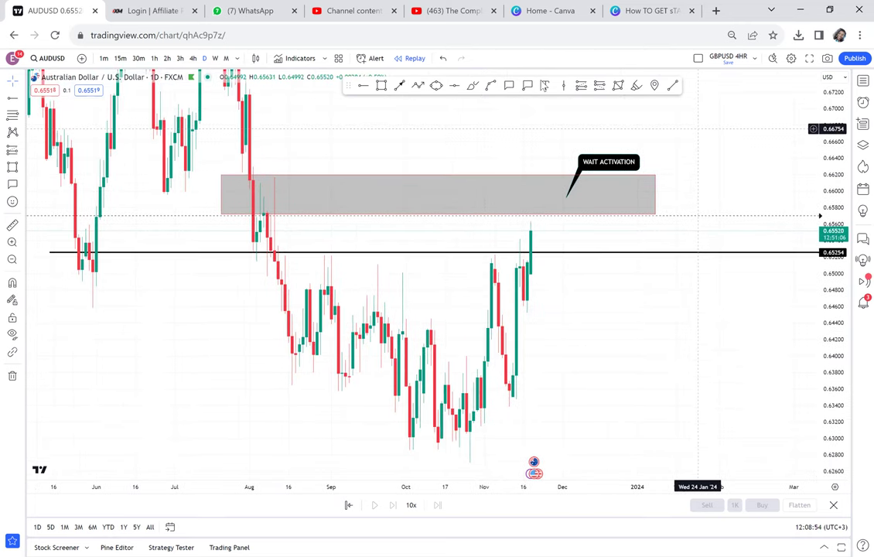
{"action": "left_click", "coordinate": [436, 85]}
{"action": "left_click", "coordinate": [242, 206]}
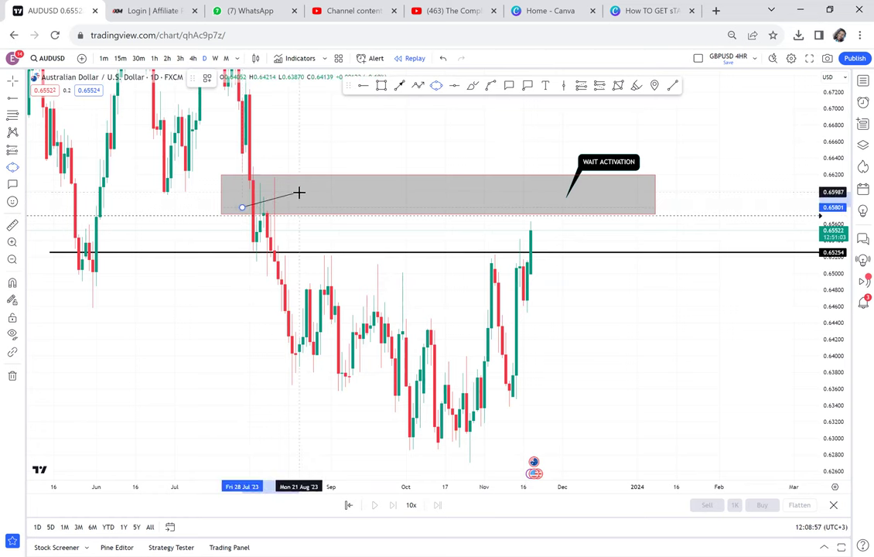
{"action": "left_click", "coordinate": [300, 192]}
{"action": "left_click", "coordinate": [300, 213]}
{"action": "left_click", "coordinate": [301, 217]}
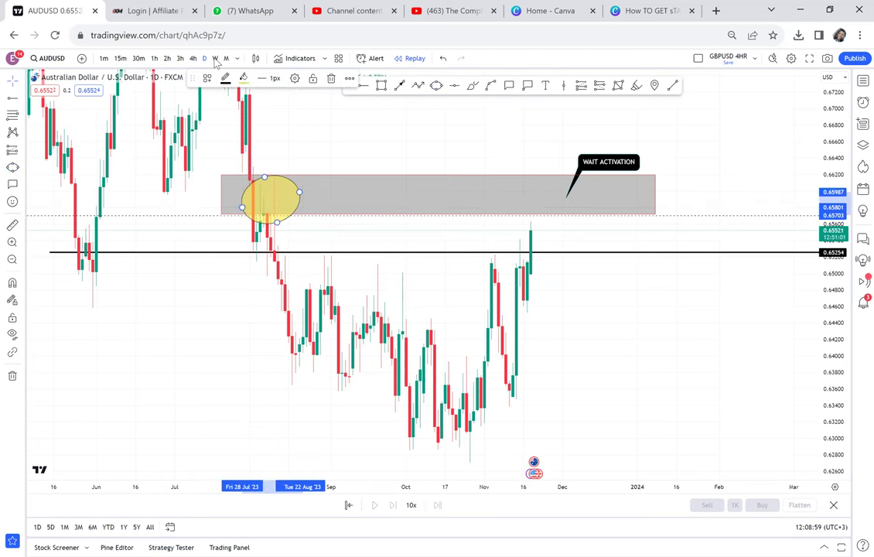
{"action": "left_click", "coordinate": [215, 59]}
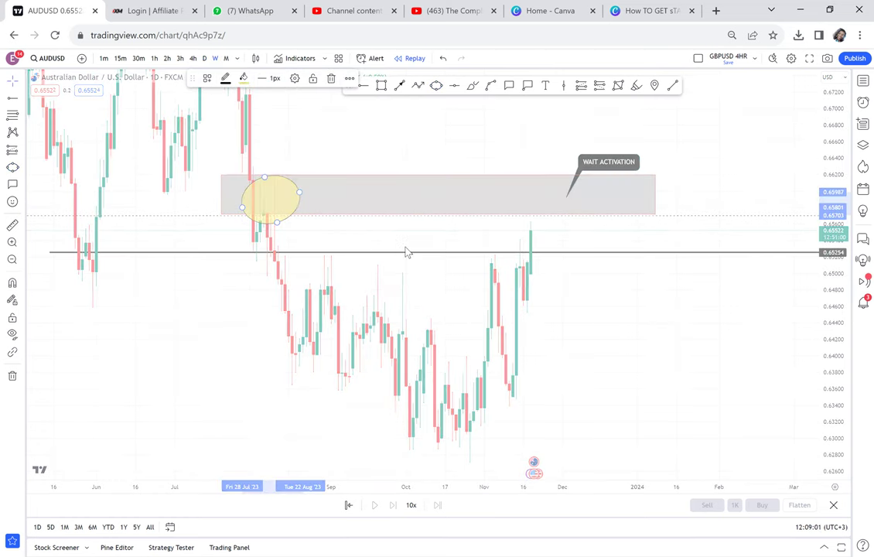
{"action": "left_click", "coordinate": [623, 256]}
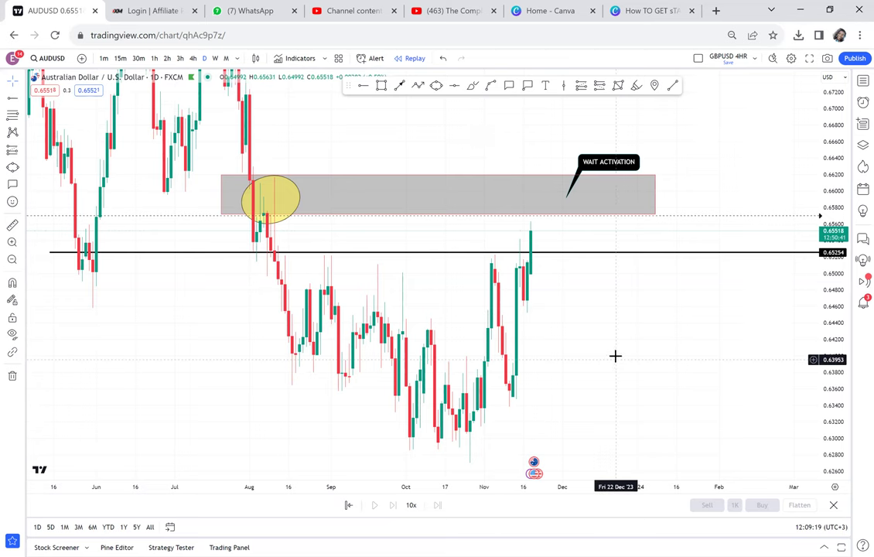
Place a horizontal line at the 0.62716 October low and measure the drop from the zone top.
{"action": "left_click_drag", "start_coordinate": [614, 356], "coordinate": [576, 297]}
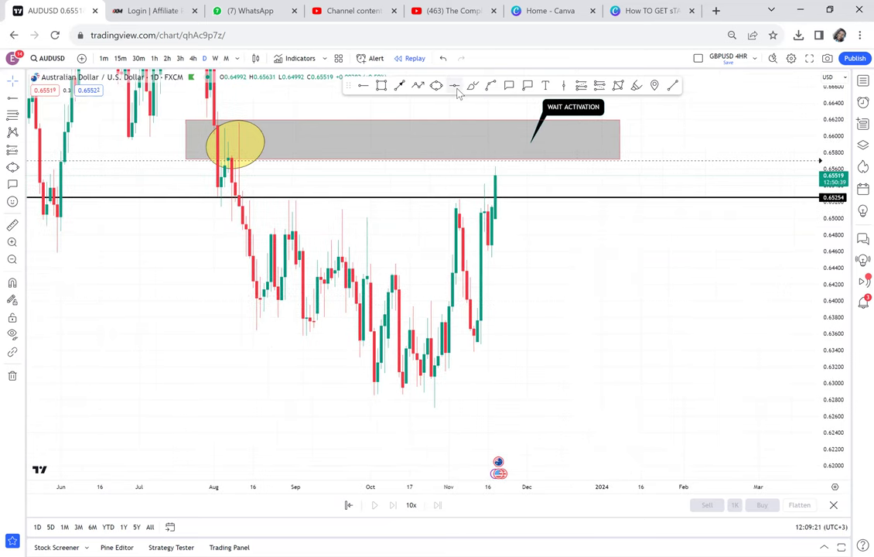
{"action": "left_click", "coordinate": [355, 407]}
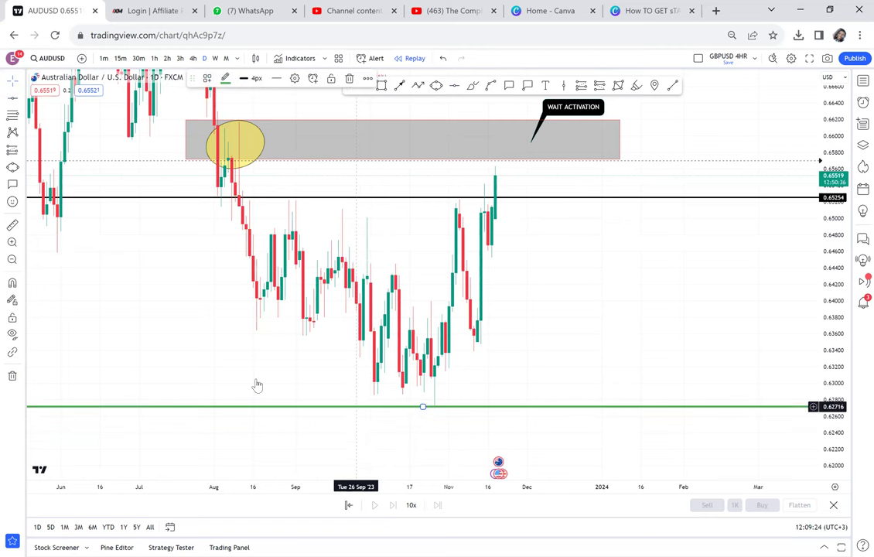
{"action": "left_click", "coordinate": [12, 225]}
{"action": "left_click", "coordinate": [222, 121]}
{"action": "left_click", "coordinate": [585, 371]}
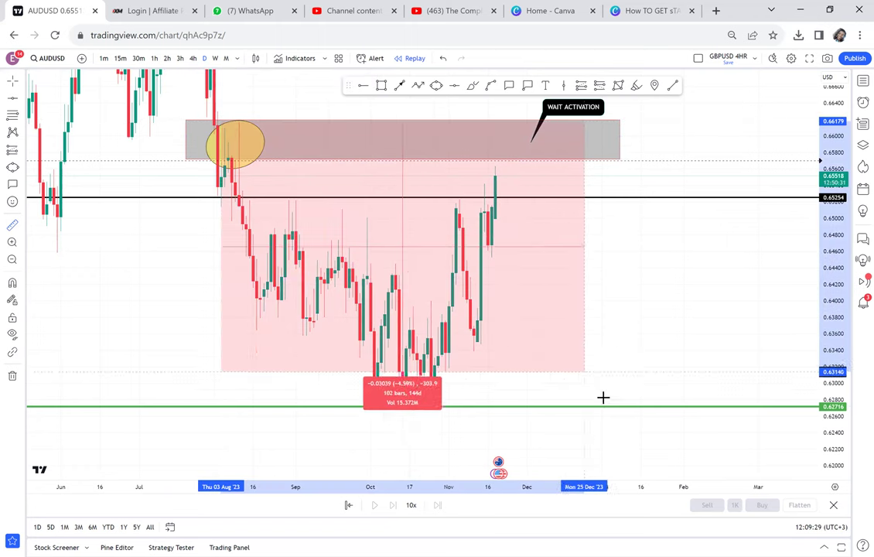
{"action": "left_click", "coordinate": [612, 405]}
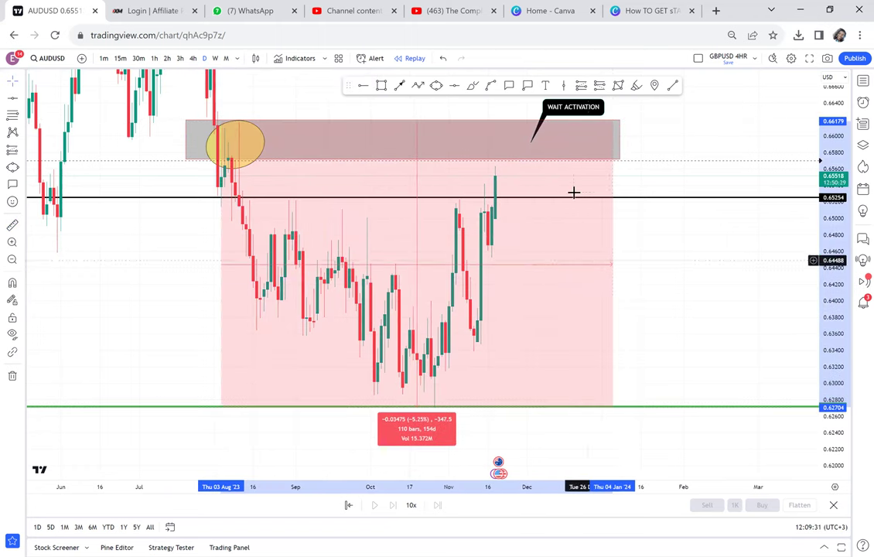
Add a green midpoint line at 0.64436 and recolour the 0.62716 bottom line red.
{"action": "left_click", "coordinate": [454, 87]}
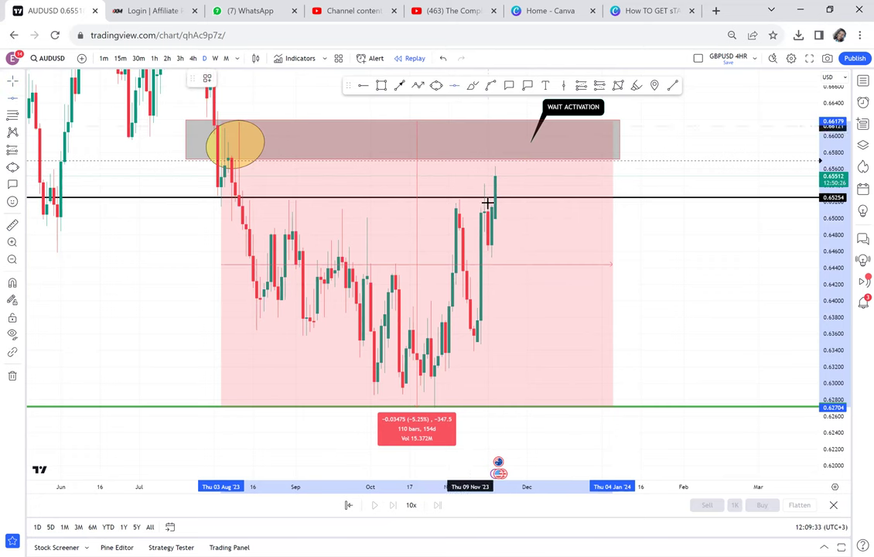
{"action": "left_click", "coordinate": [462, 264]}
{"action": "left_click", "coordinate": [412, 408]}
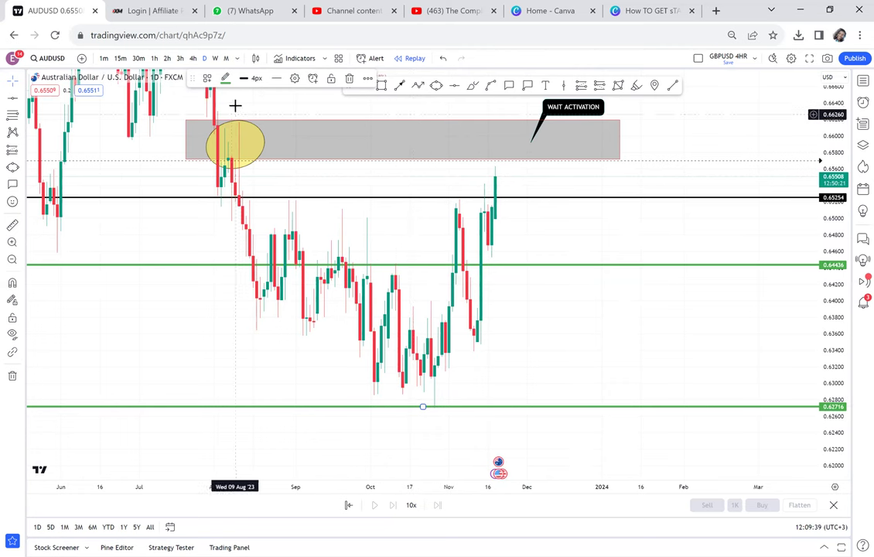
{"action": "left_click", "coordinate": [226, 82]}
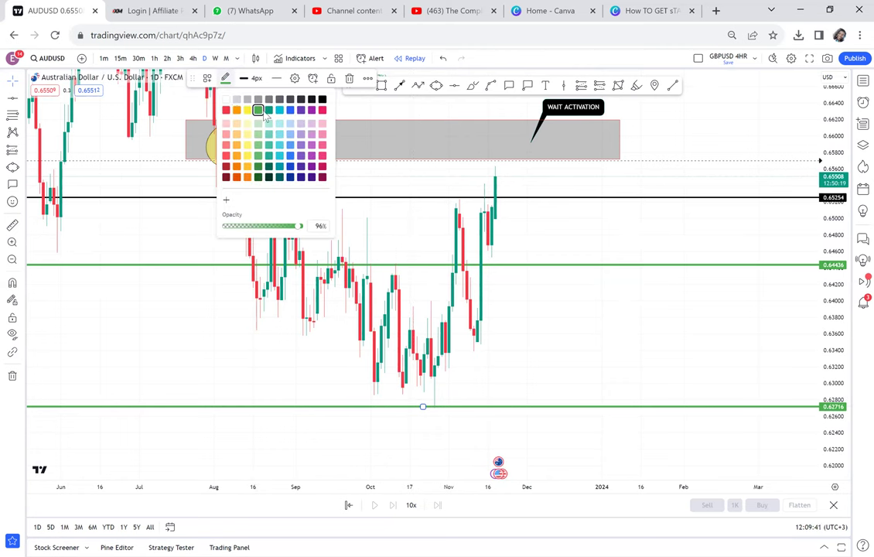
{"action": "left_click", "coordinate": [226, 110]}
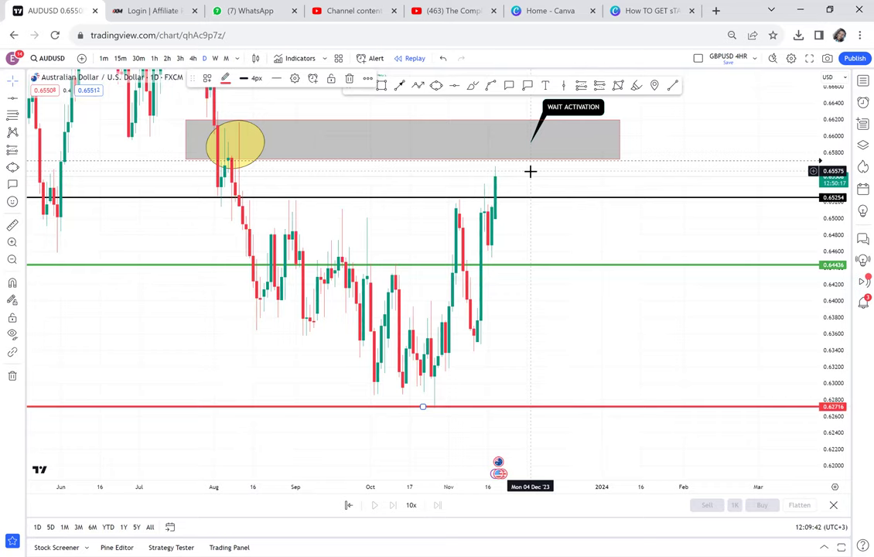
{"action": "left_click_drag", "start_coordinate": [529, 172], "coordinate": [541, 271]}
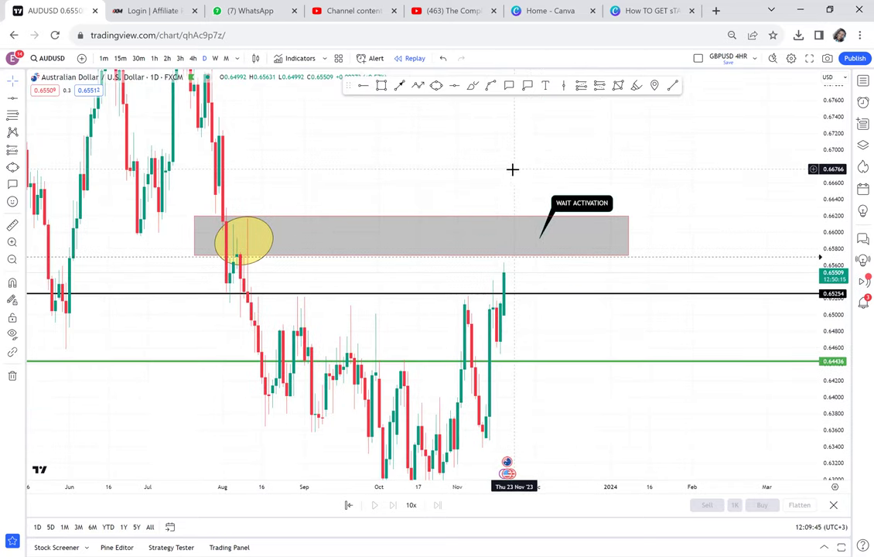
{"action": "left_click_drag", "start_coordinate": [666, 168], "coordinate": [666, 144]}
{"action": "scroll", "coordinate": [666, 144], "scroll_direction": "up", "scroll_amount": 2}
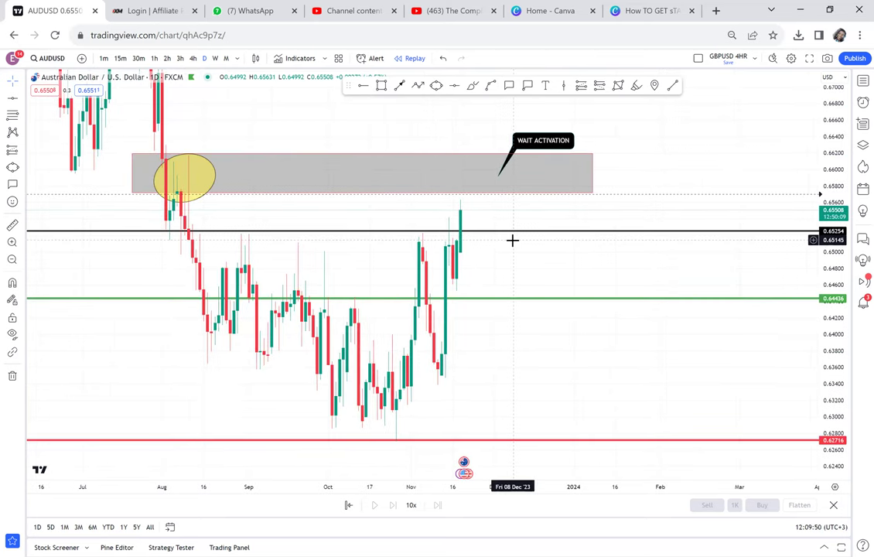
Label the grey zone with the POSSIBLE DOUBLE TOP text preset, centred in the zone.
{"action": "left_click", "coordinate": [544, 91]}
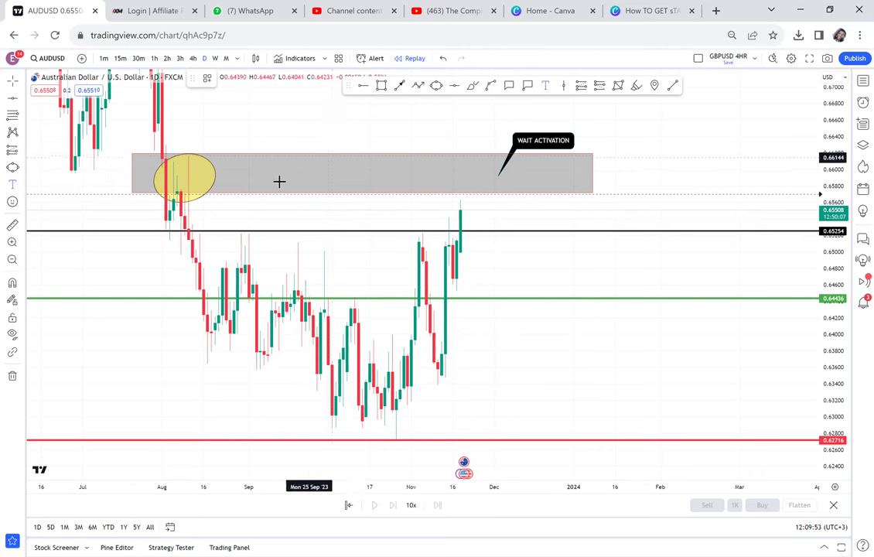
{"action": "left_click", "coordinate": [276, 183]}
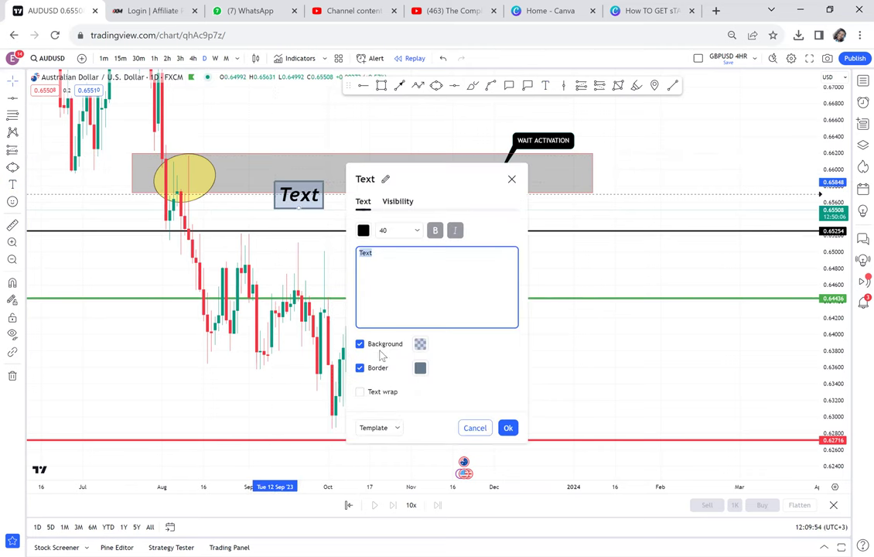
{"action": "left_click", "coordinate": [392, 428]}
{"action": "left_click", "coordinate": [396, 514]}
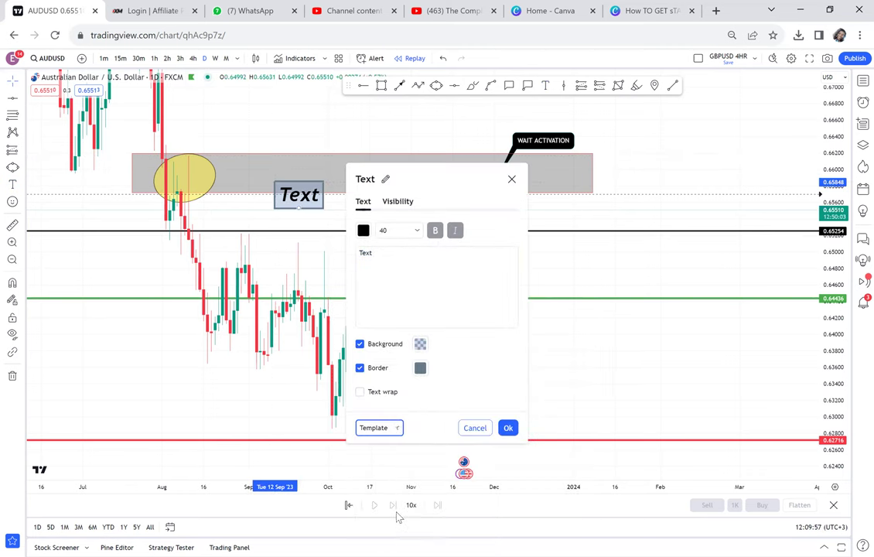
{"action": "left_click", "coordinate": [327, 196]}
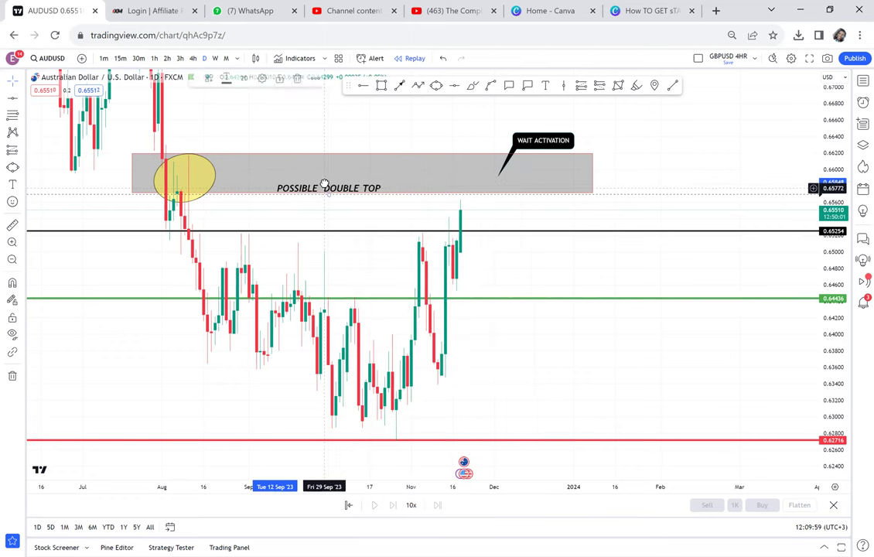
{"action": "left_click_drag", "start_coordinate": [326, 190], "coordinate": [326, 174]}
{"action": "left_click_drag", "start_coordinate": [546, 266], "coordinate": [499, 157]}
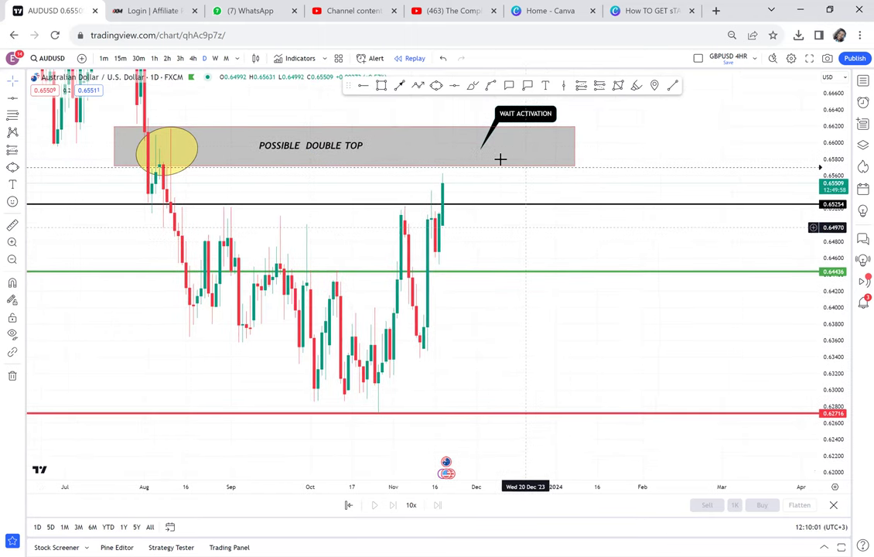
Add a HALF text label sitting on the green 0.64436 line.
{"action": "left_click", "coordinate": [546, 85]}
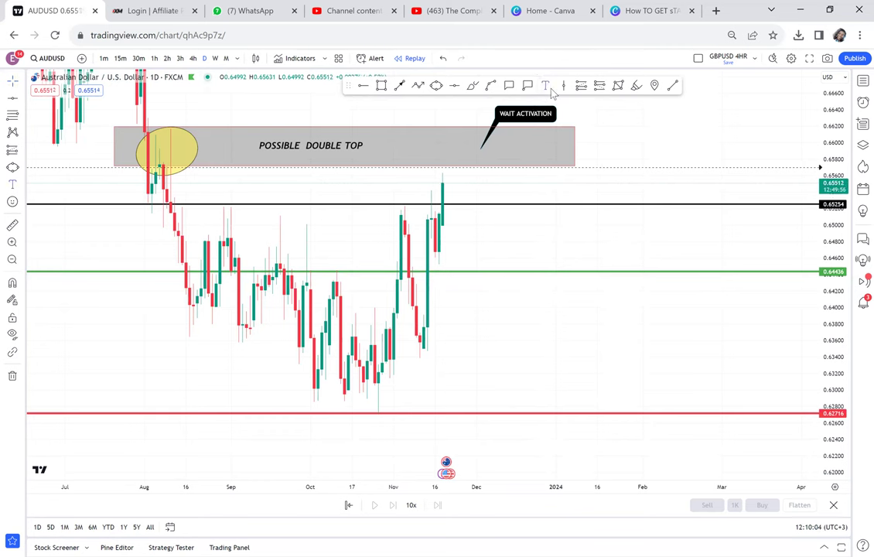
{"action": "left_click", "coordinate": [460, 262]}
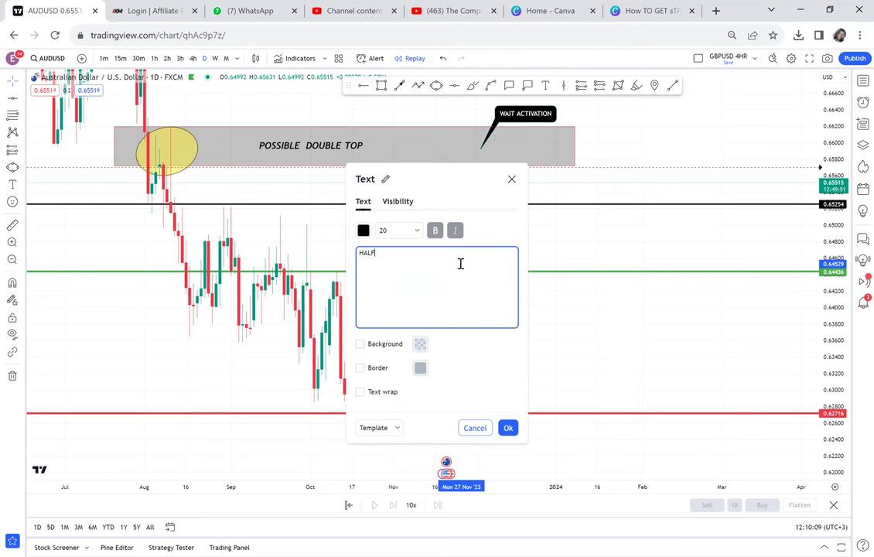
{"action": "left_click", "coordinate": [545, 284]}
{"action": "left_click_drag", "start_coordinate": [488, 268], "coordinate": [496, 267]}
{"action": "scroll", "coordinate": [460, 313], "scroll_direction": "down", "scroll_amount": 1}
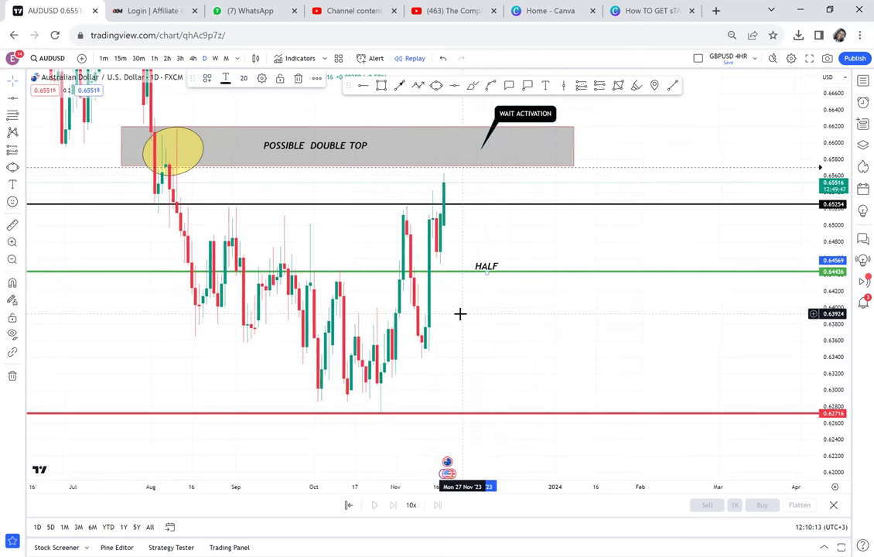
Circle the candles touching the HALF line with an ellipse and add an RBS callout there.
{"action": "left_click", "coordinate": [435, 85]}
{"action": "left_click", "coordinate": [390, 261]}
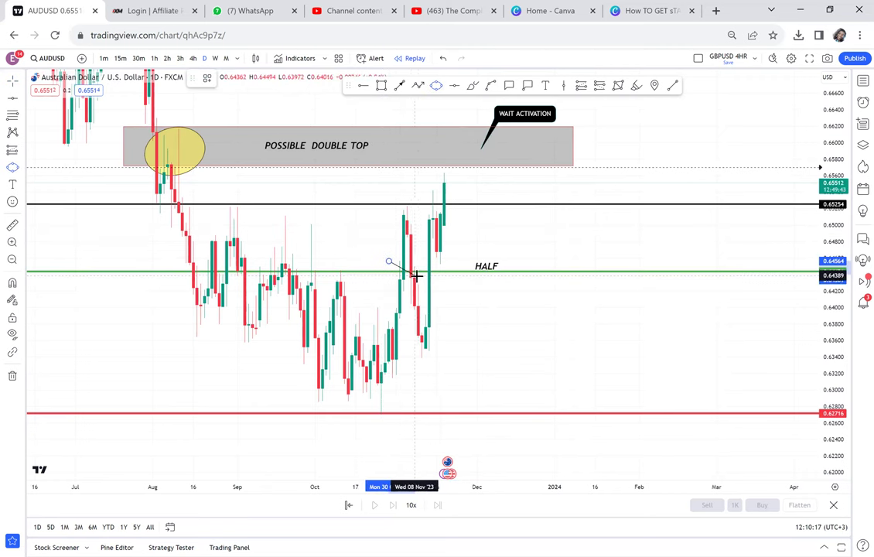
{"action": "left_click", "coordinate": [418, 275]}
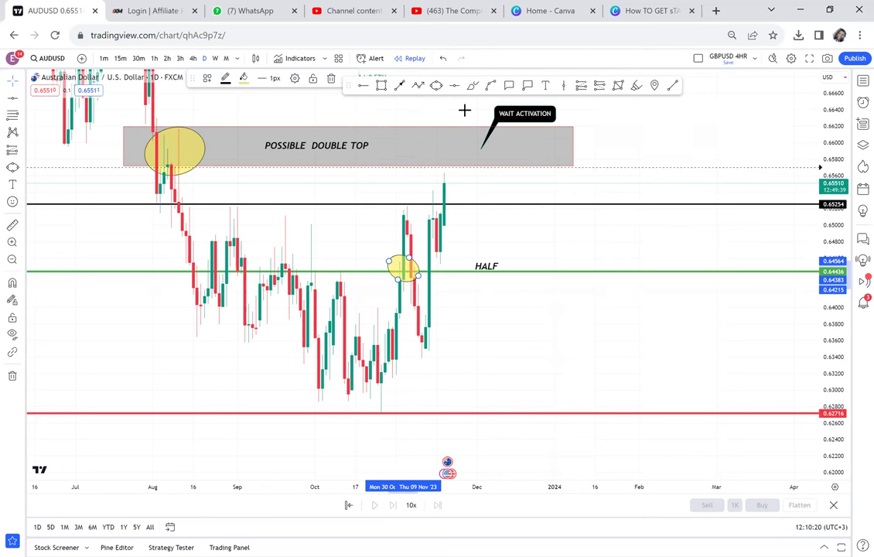
{"action": "left_click", "coordinate": [509, 85]}
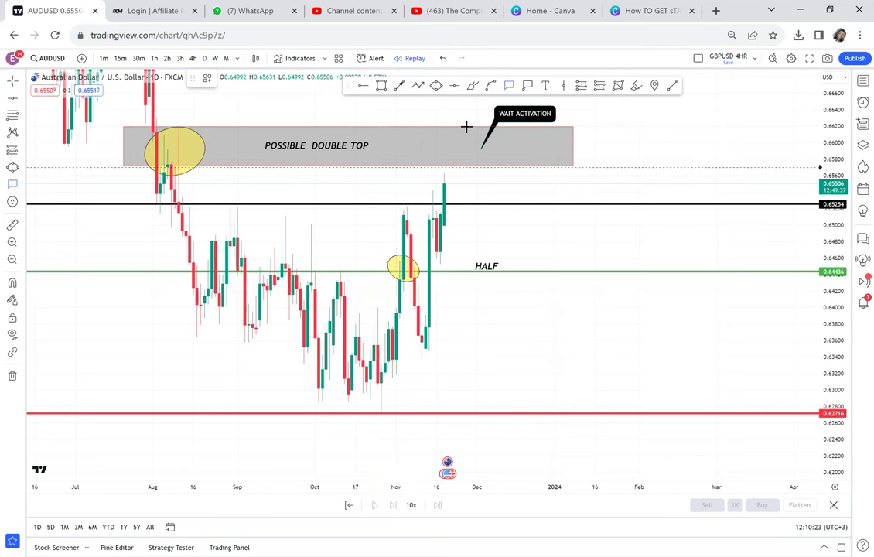
{"action": "left_click", "coordinate": [396, 258]}
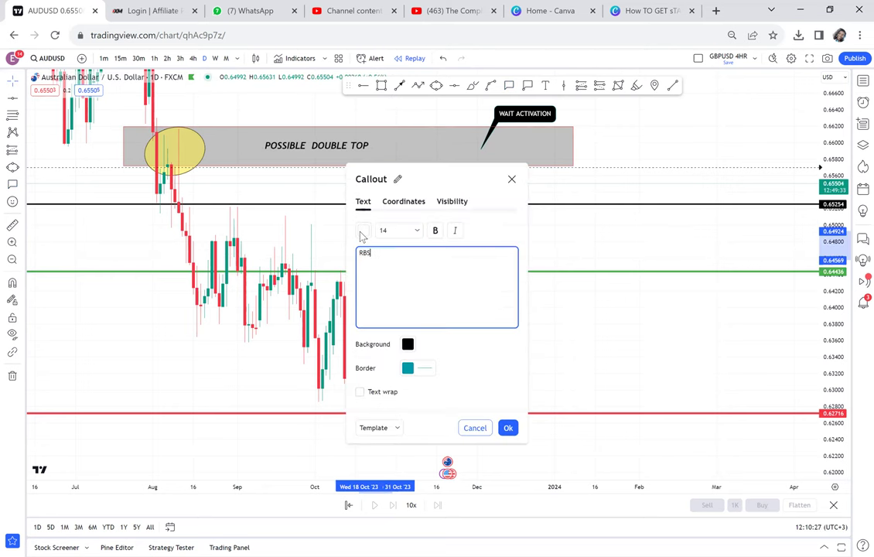
{"action": "left_click", "coordinate": [318, 232]}
{"action": "left_click_drag", "start_coordinate": [484, 311], "coordinate": [494, 297]}
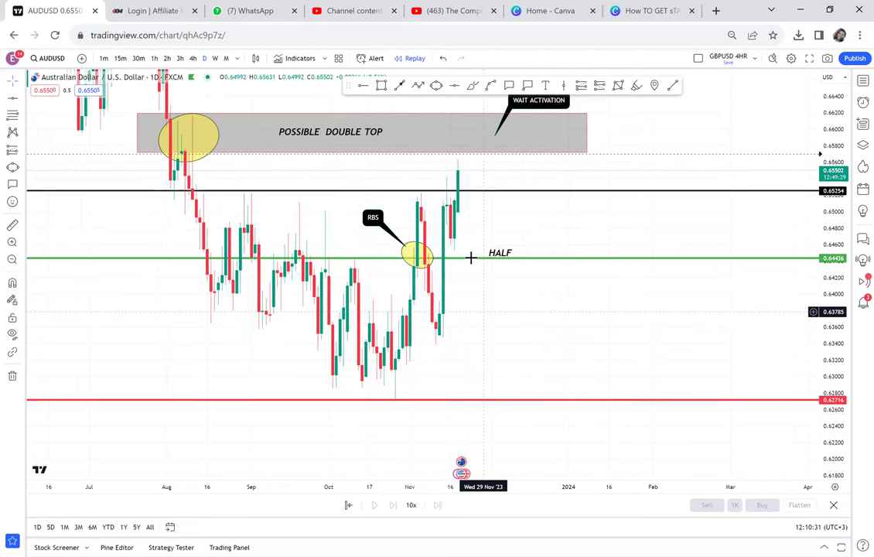
Add a NECKLINE text label just below the red 0.62716 line.
{"action": "left_click", "coordinate": [547, 86]}
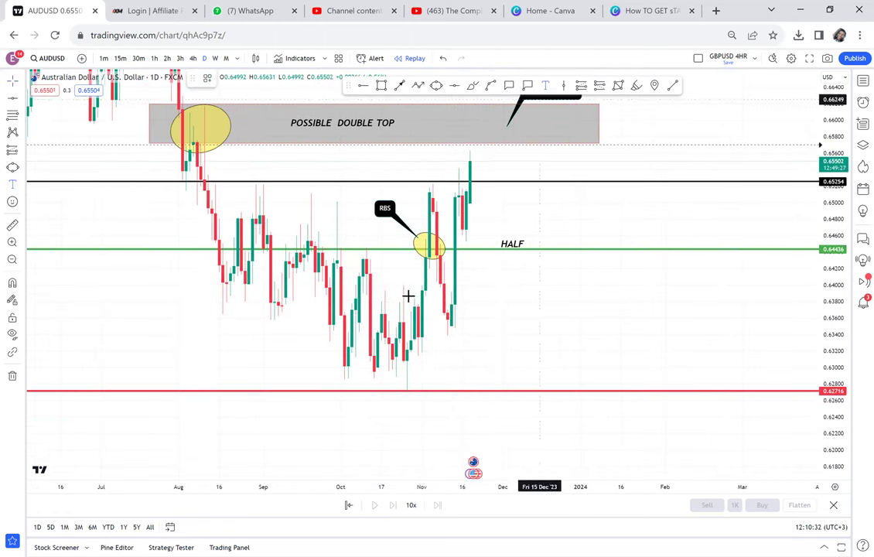
{"action": "left_click", "coordinate": [368, 396]}
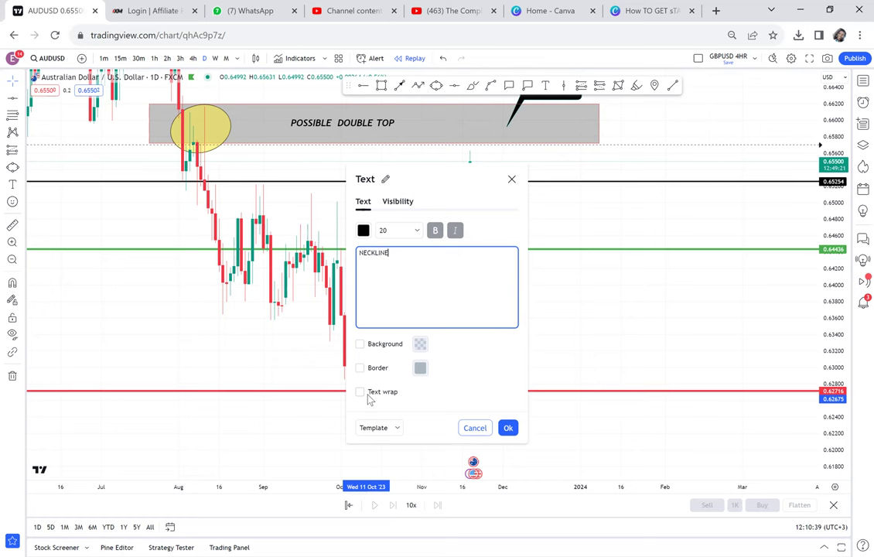
{"action": "left_click", "coordinate": [609, 317]}
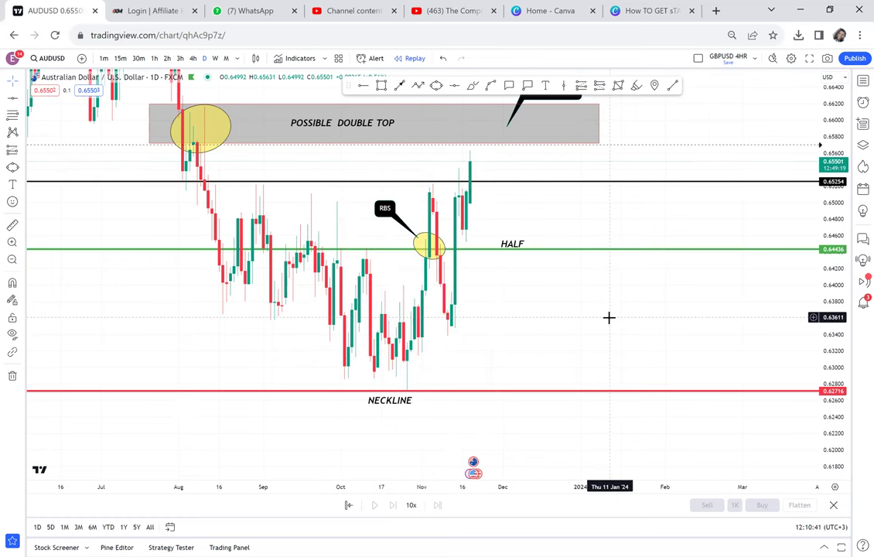
{"action": "left_click_drag", "start_coordinate": [609, 334], "coordinate": [608, 347]}
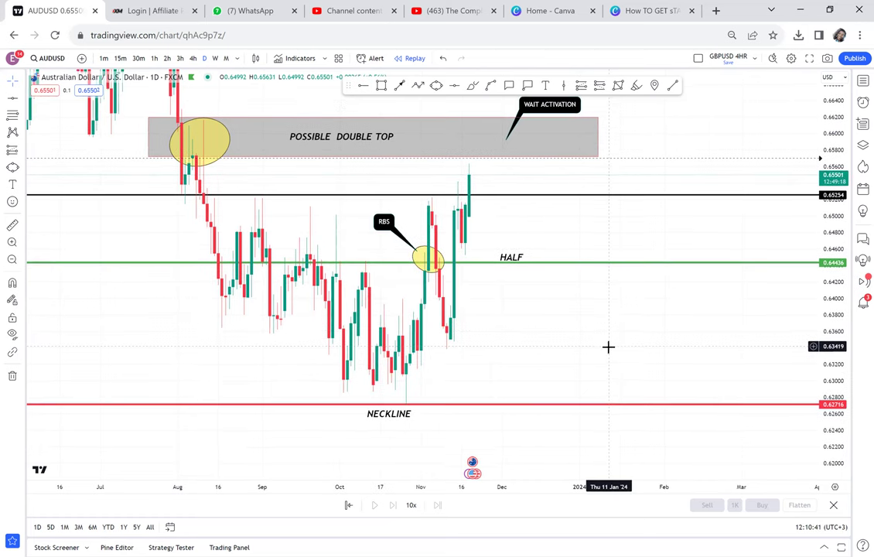
Measure from the latest candle, then drag the AUDUSD 0.65700 alert down near HALF and pan left.
{"action": "left_click", "coordinate": [14, 225]}
{"action": "left_click", "coordinate": [501, 174]}
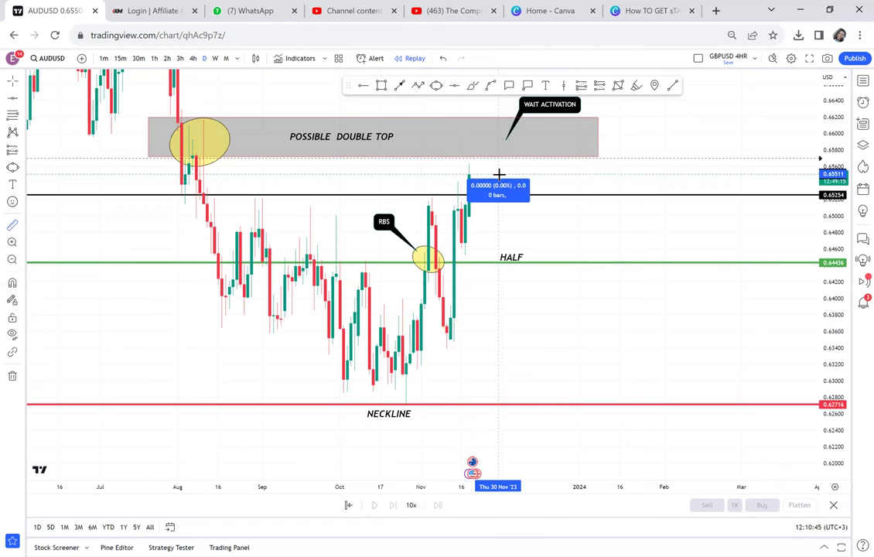
{"action": "left_click", "coordinate": [472, 158]}
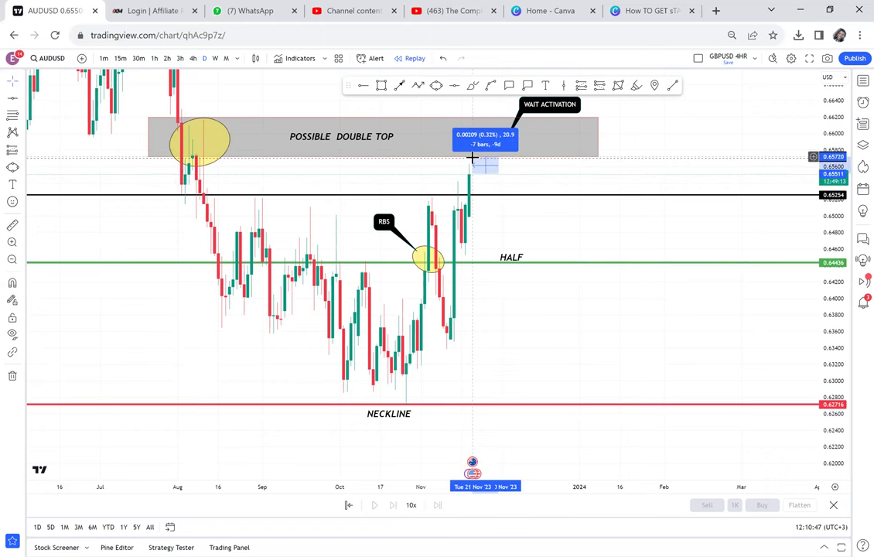
{"action": "left_click", "coordinate": [537, 175]}
{"action": "left_click_drag", "start_coordinate": [497, 186], "coordinate": [492, 196]}
{"action": "scroll", "coordinate": [492, 195], "scroll_direction": "down", "scroll_amount": 3}
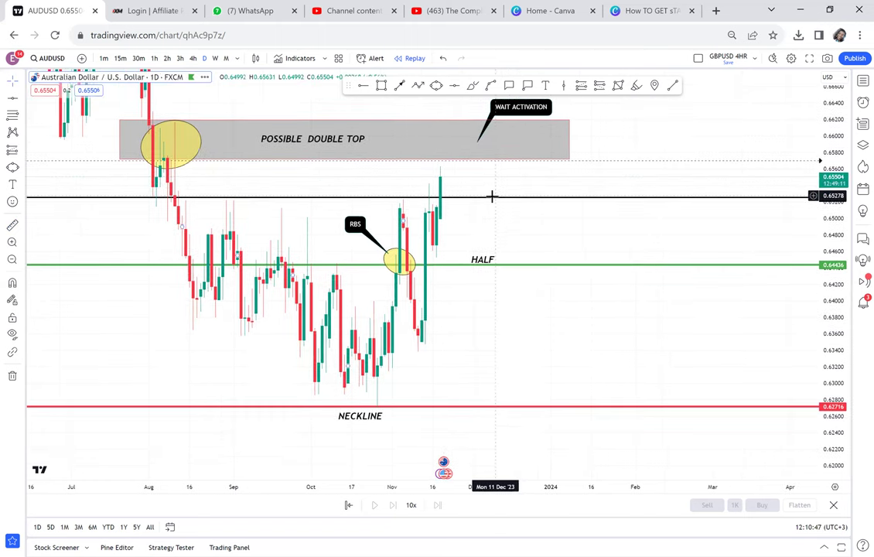
{"action": "left_click_drag", "start_coordinate": [654, 189], "coordinate": [673, 283]}
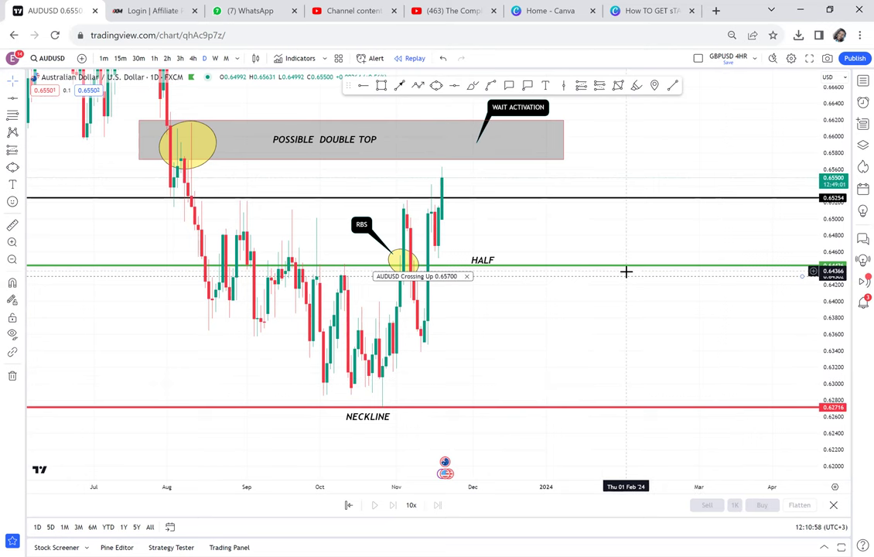
{"action": "left_click_drag", "start_coordinate": [657, 325], "coordinate": [732, 382]}
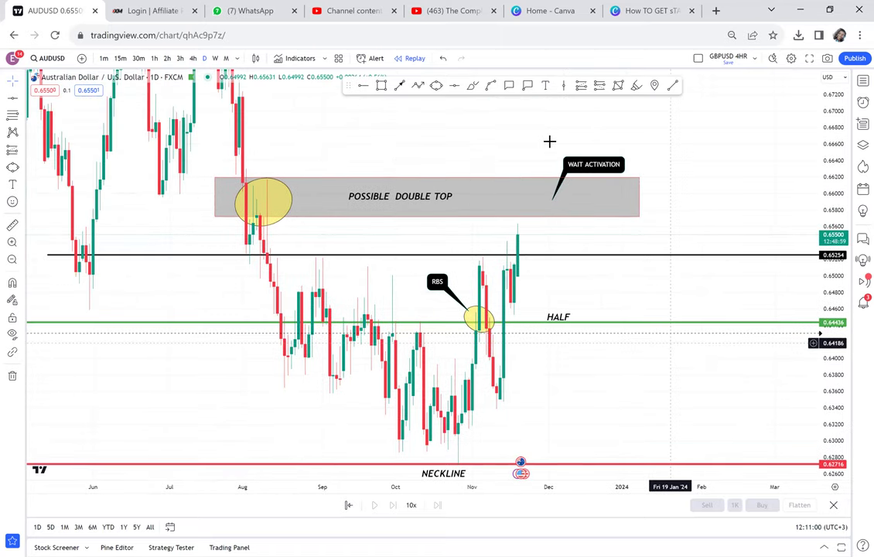
Add a size-40 'AUDUSD DAILY OPT' title with background and border above the double-top zone.
{"action": "left_click", "coordinate": [545, 85]}
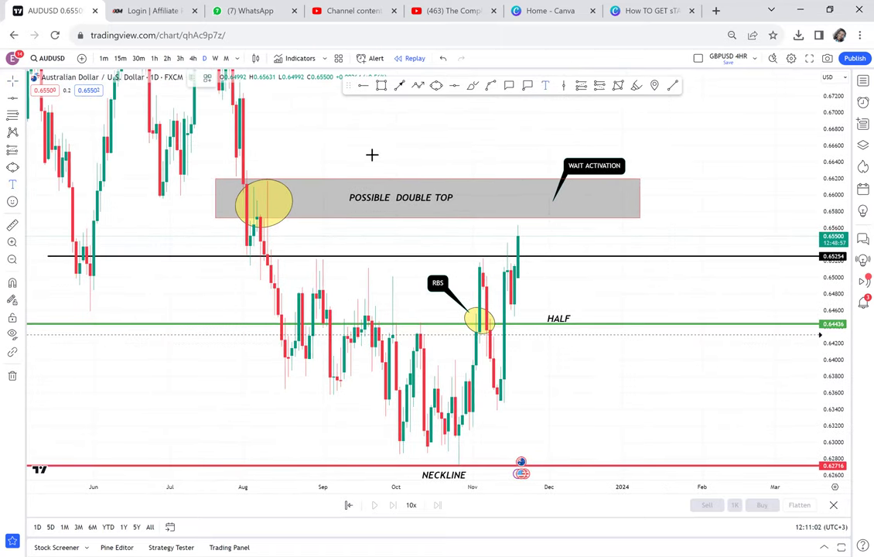
{"action": "left_click", "coordinate": [331, 164]}
{"action": "type", "text": "AUDUSD"}
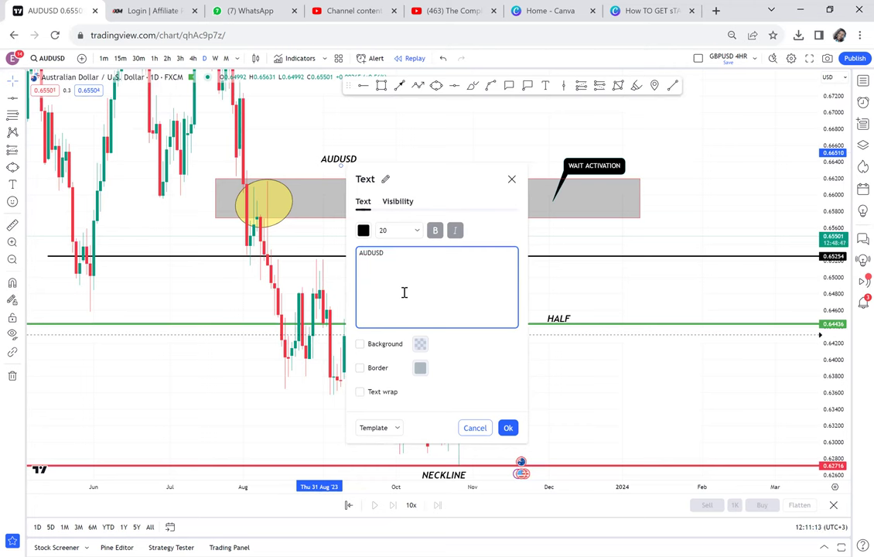
{"action": "type", "text": "AILY OPT"}
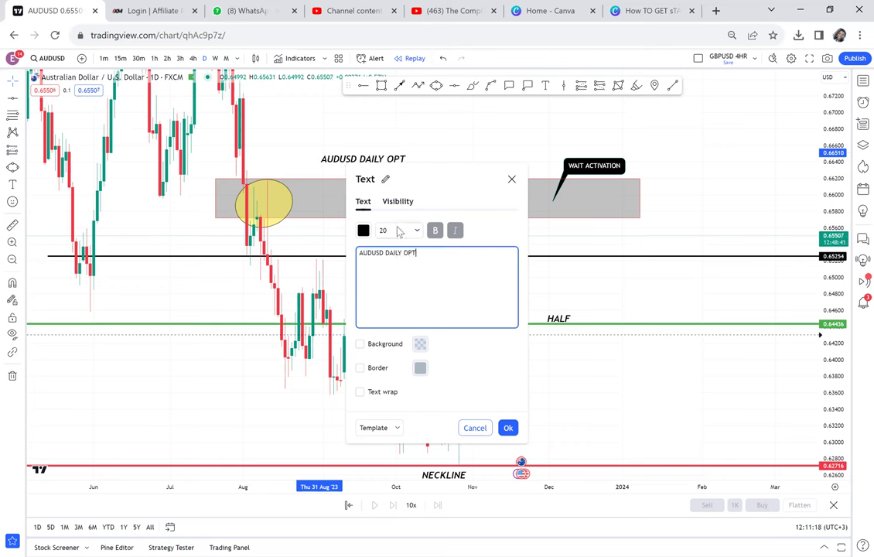
{"action": "left_click", "coordinate": [399, 231]}
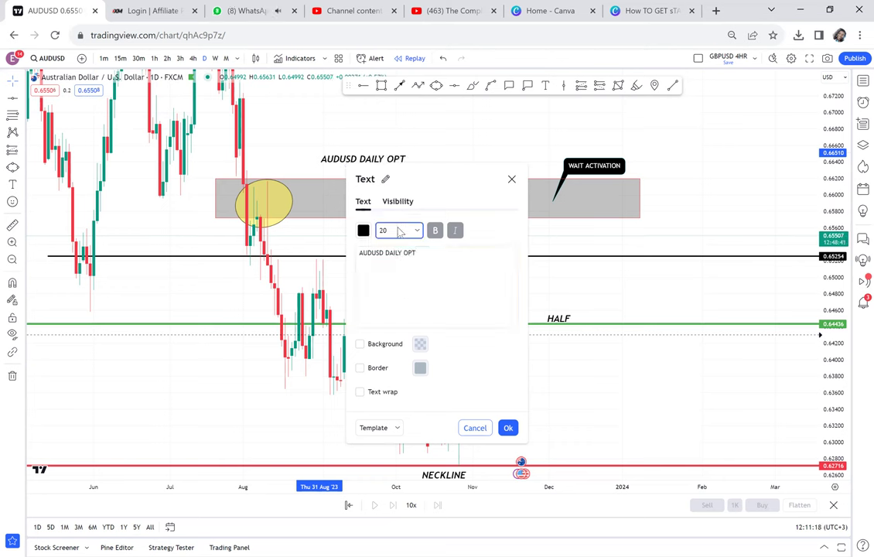
{"action": "left_click", "coordinate": [379, 384]}
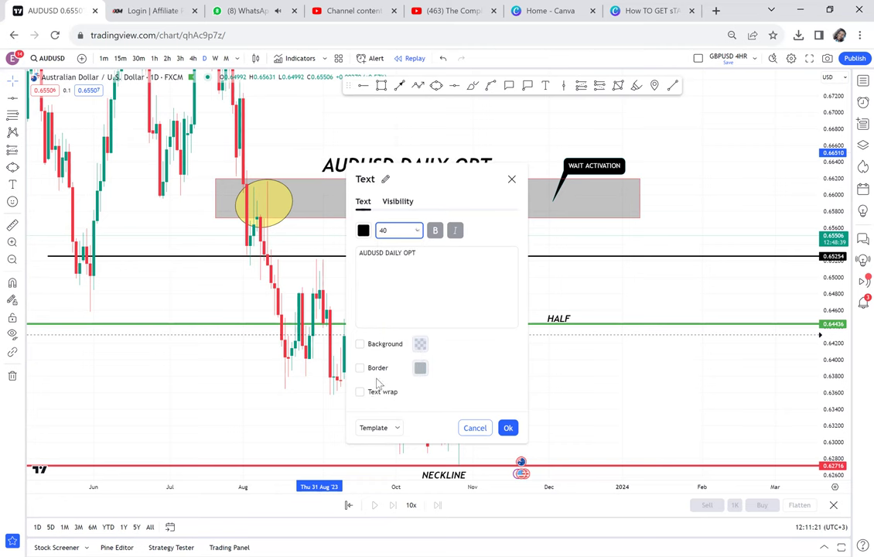
{"action": "left_click", "coordinate": [360, 345]}
{"action": "left_click", "coordinate": [359, 368]}
{"action": "left_click", "coordinate": [508, 428]}
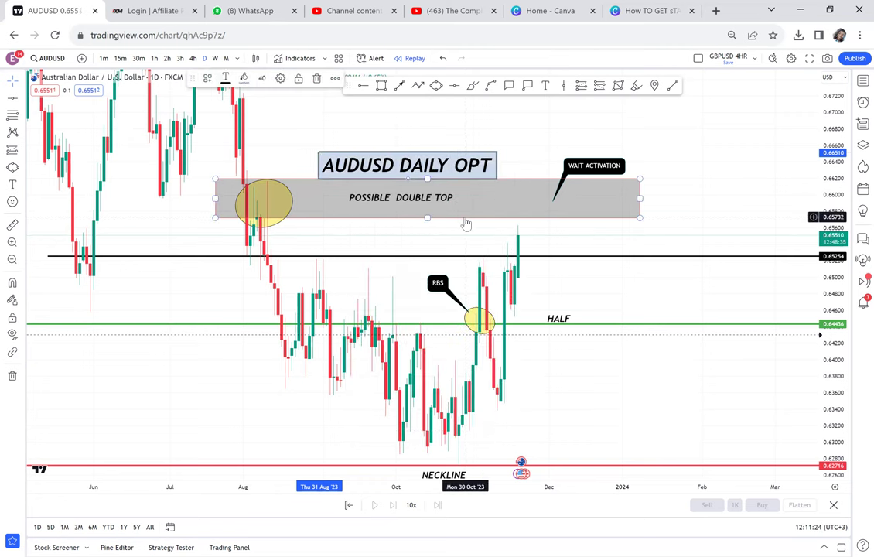
{"action": "left_click_drag", "start_coordinate": [448, 166], "coordinate": [441, 157]}
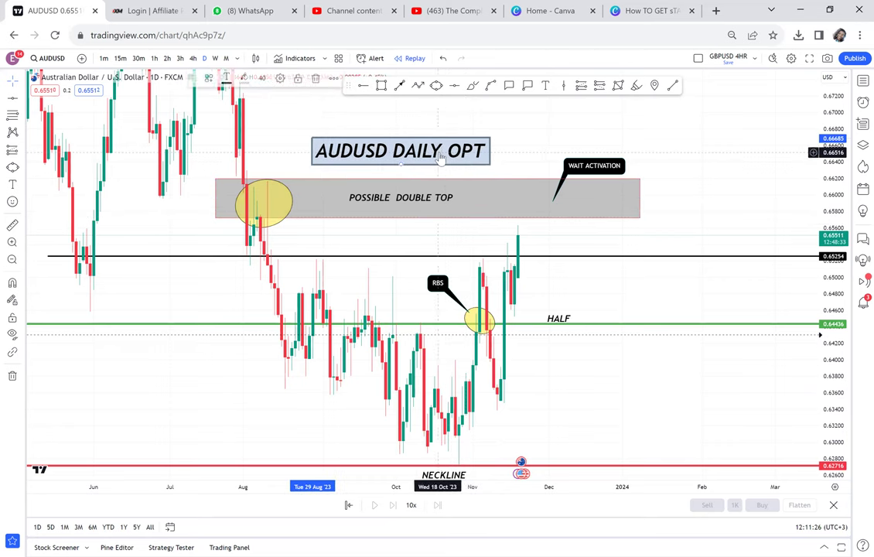
Pan to the recent candles and switch the AUDUSD chart to the monthly (M) interval.
{"action": "scroll", "coordinate": [605, 273], "scroll_direction": "right", "scroll_amount": 2}
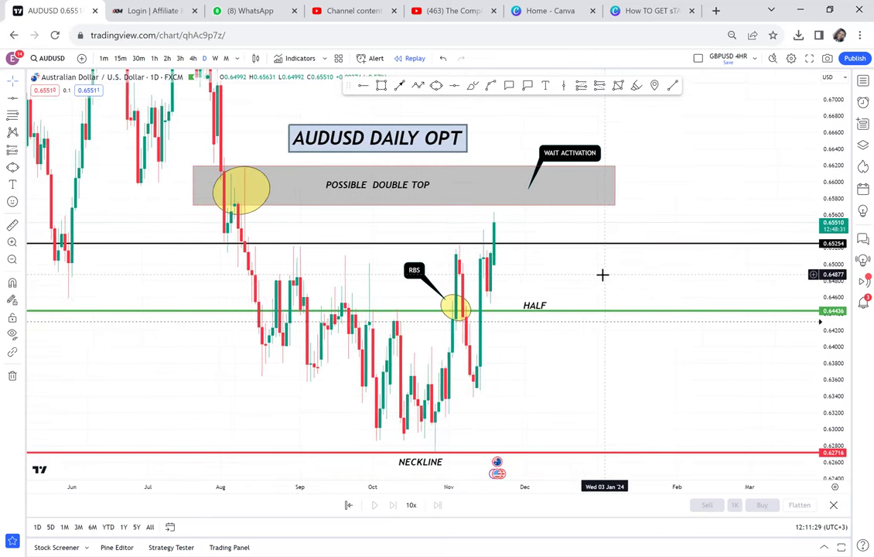
{"action": "scroll", "coordinate": [603, 275], "scroll_direction": "down", "scroll_amount": 1}
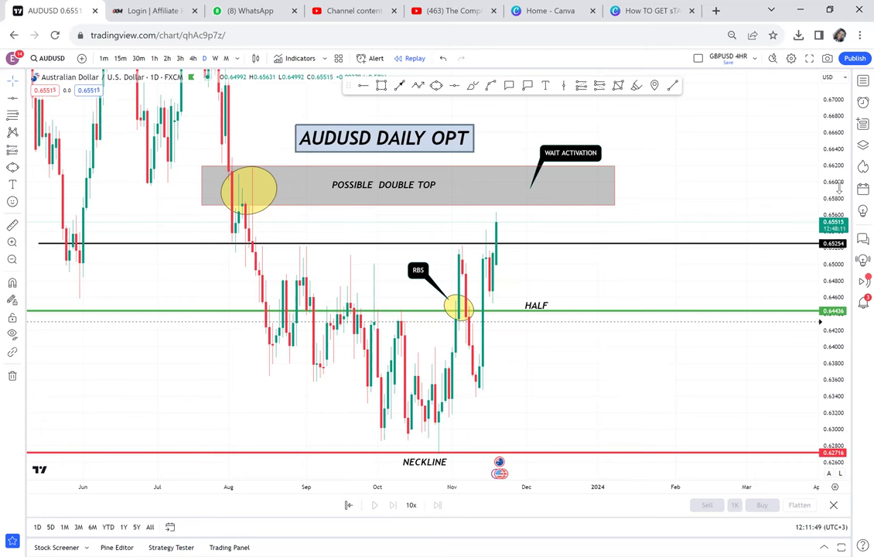
{"action": "mouse_move", "coordinate": [590, 138]}
{"action": "left_mouse_down"}
{"action": "mouse_move", "coordinate": [571, 178]}
{"action": "mouse_move", "coordinate": [589, 160]}
{"action": "mouse_move", "coordinate": [586, 148]}
{"action": "left_mouse_up"}
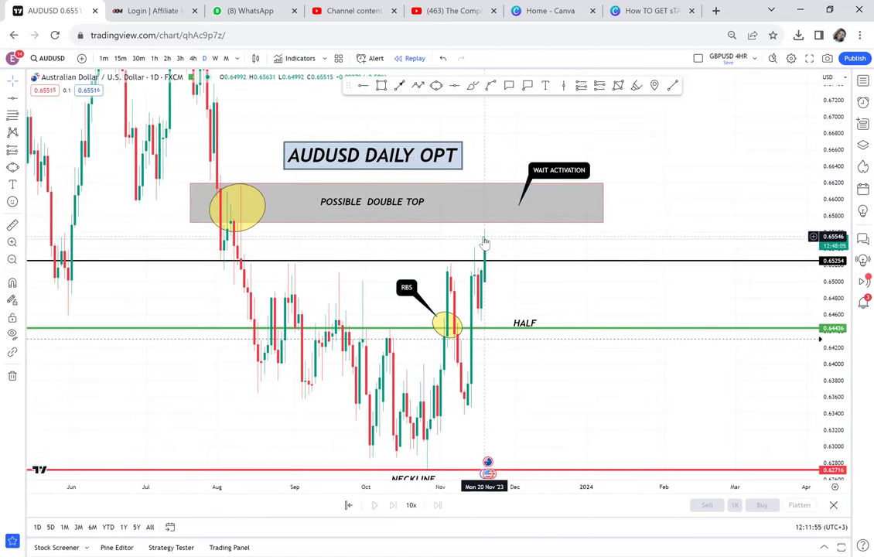
{"action": "left_click", "coordinate": [226, 59]}
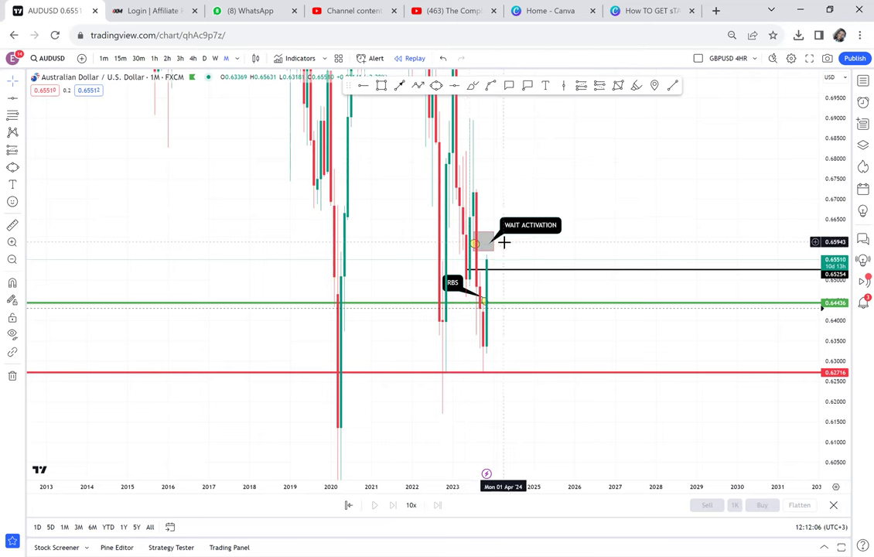
View AUDUSD on weekly candles, then return it to the daily timeframe.
{"action": "left_click", "coordinate": [214, 59]}
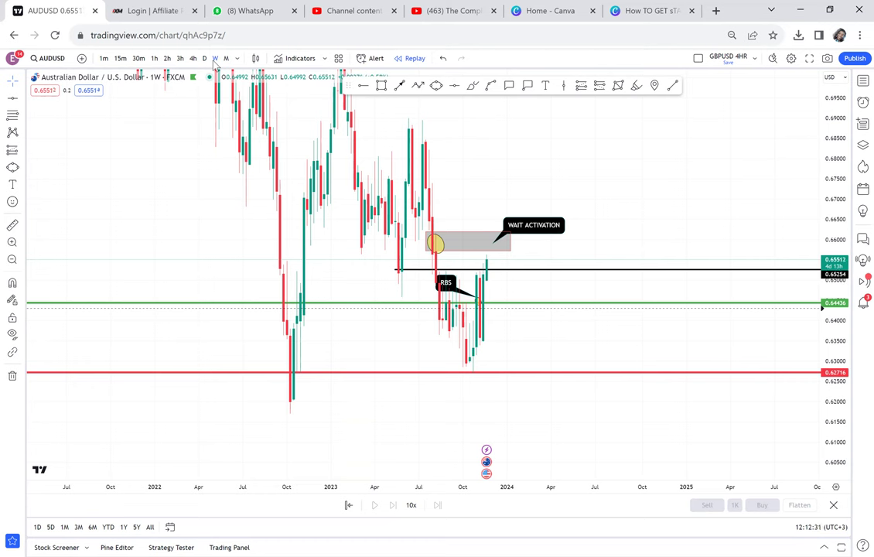
{"action": "left_click", "coordinate": [205, 59]}
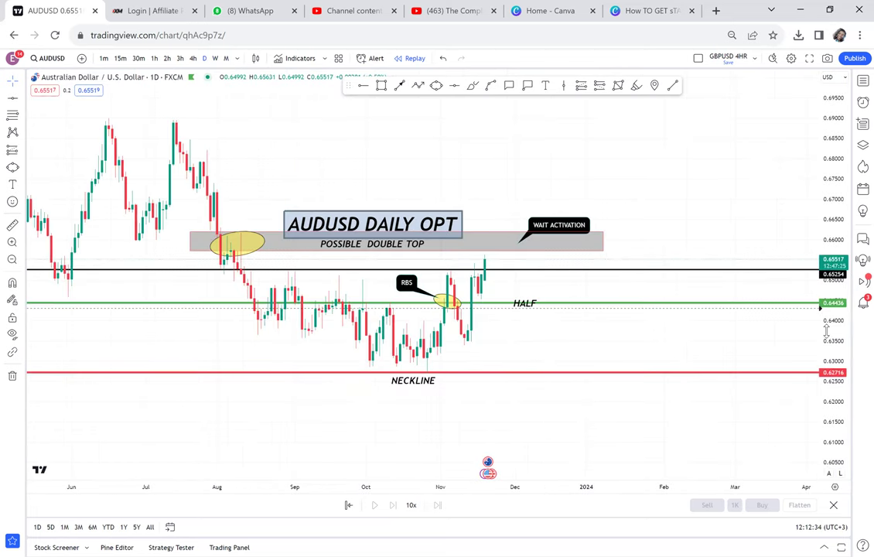
Stretch the price scale and show the DAILY OPT watchlist with EURUSD, GBPUSD and AUDUSD.
{"action": "left_click_drag", "start_coordinate": [829, 216], "coordinate": [839, 87]}
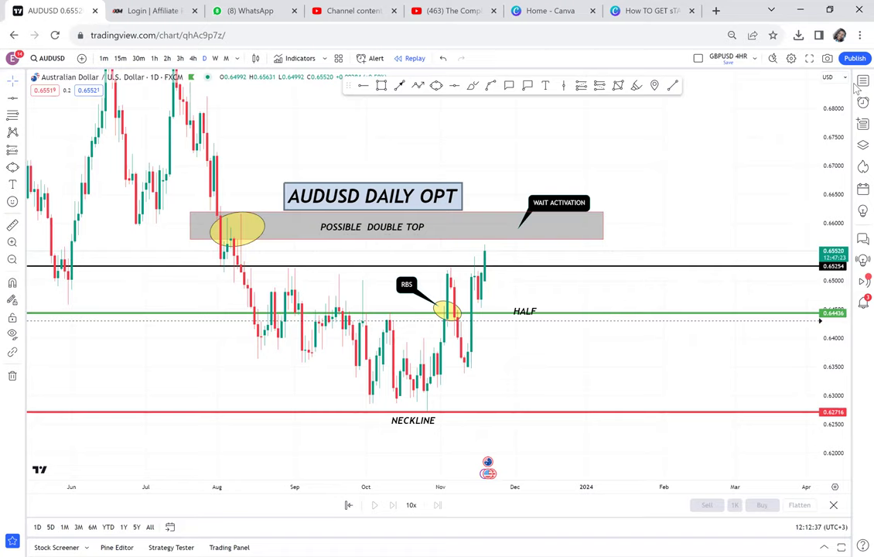
{"action": "left_click", "coordinate": [862, 82]}
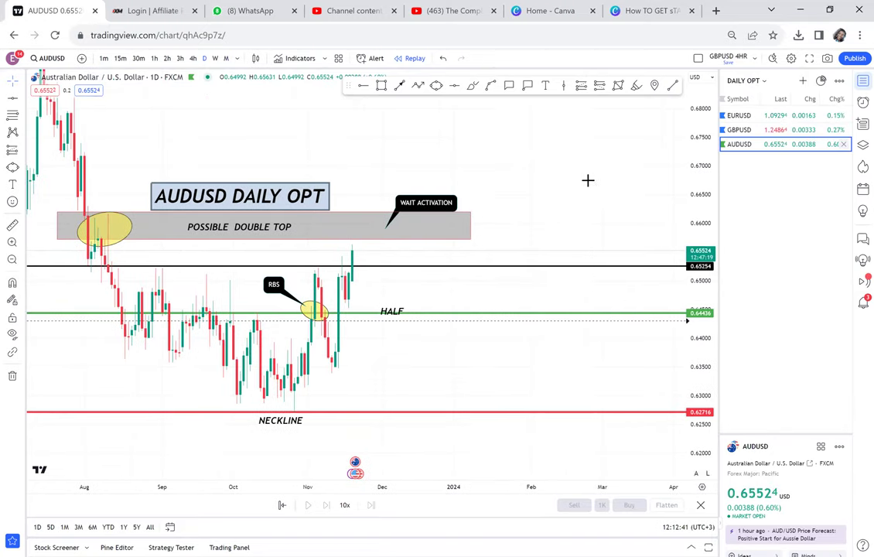
{"action": "left_click_drag", "start_coordinate": [619, 191], "coordinate": [660, 206]}
{"action": "scroll", "coordinate": [682, 273], "scroll_direction": "up", "scroll_amount": 3}
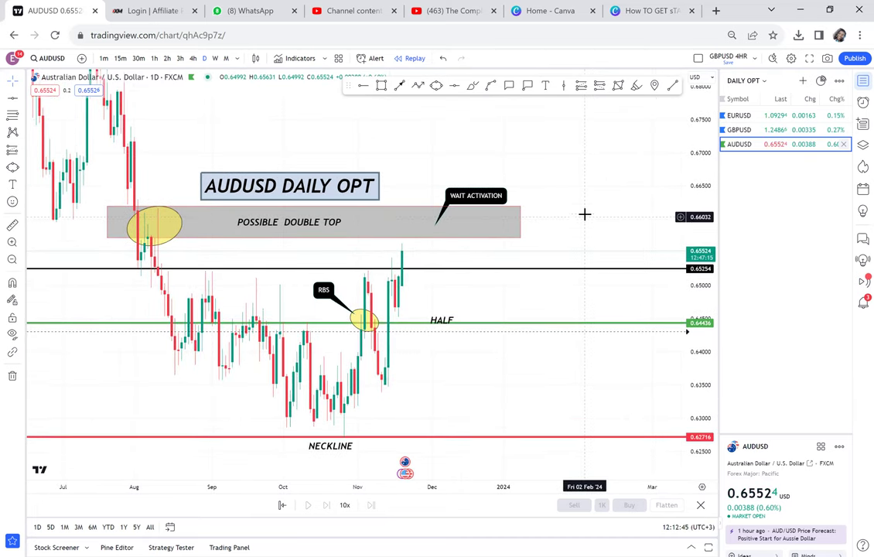
{"action": "left_click_drag", "start_coordinate": [583, 213], "coordinate": [588, 185]}
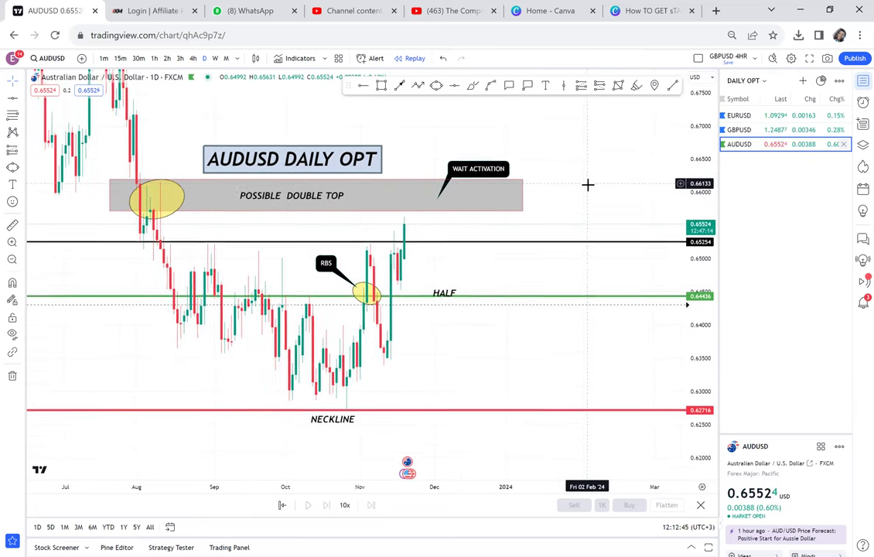
Check the EURUSD chart, then open GBPUSD and zoom to reveal its NECKLINE.
{"action": "left_click", "coordinate": [752, 116]}
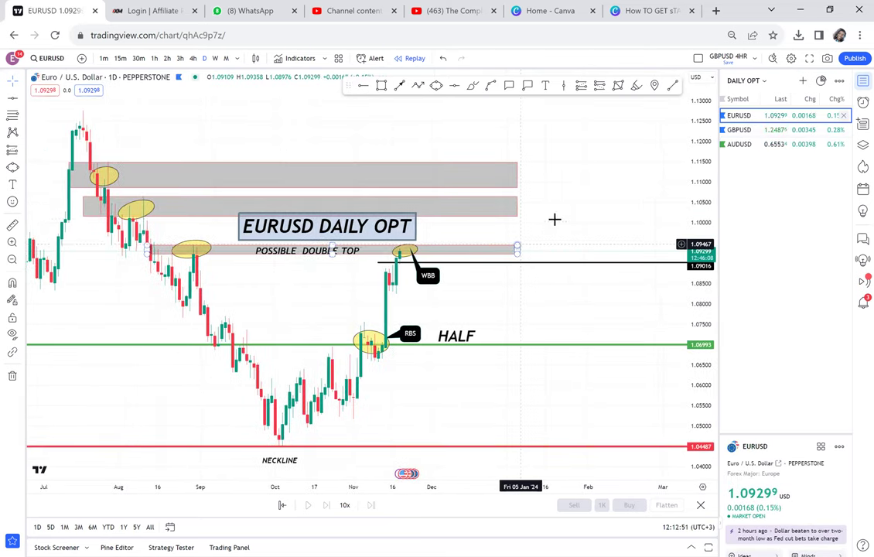
{"action": "left_click_drag", "start_coordinate": [460, 220], "coordinate": [441, 215]}
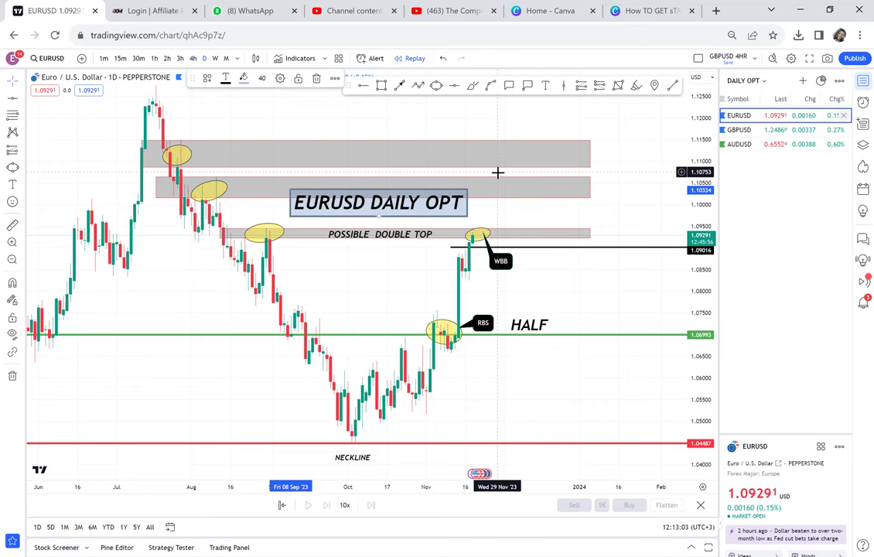
{"action": "left_click", "coordinate": [760, 133]}
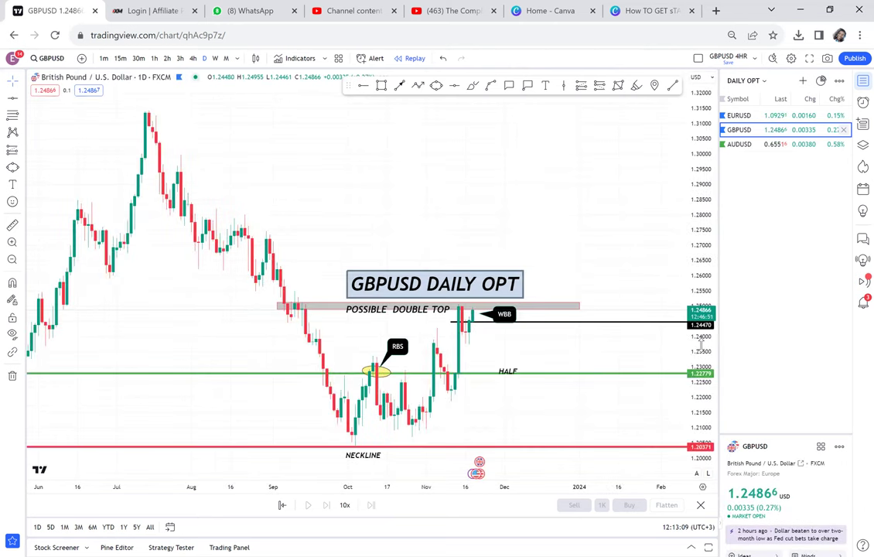
{"action": "scroll", "coordinate": [638, 154], "scroll_direction": "up", "scroll_amount": 3}
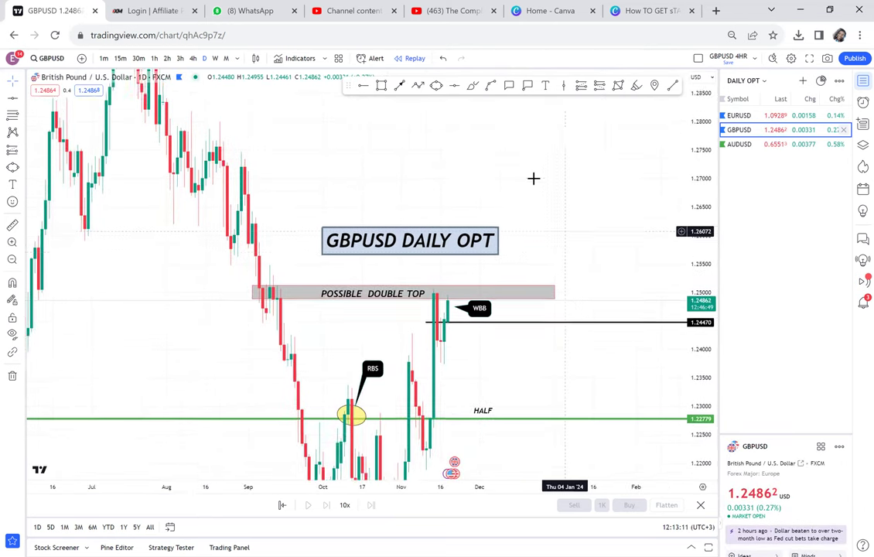
{"action": "scroll", "coordinate": [534, 179], "scroll_direction": "up", "scroll_amount": 3}
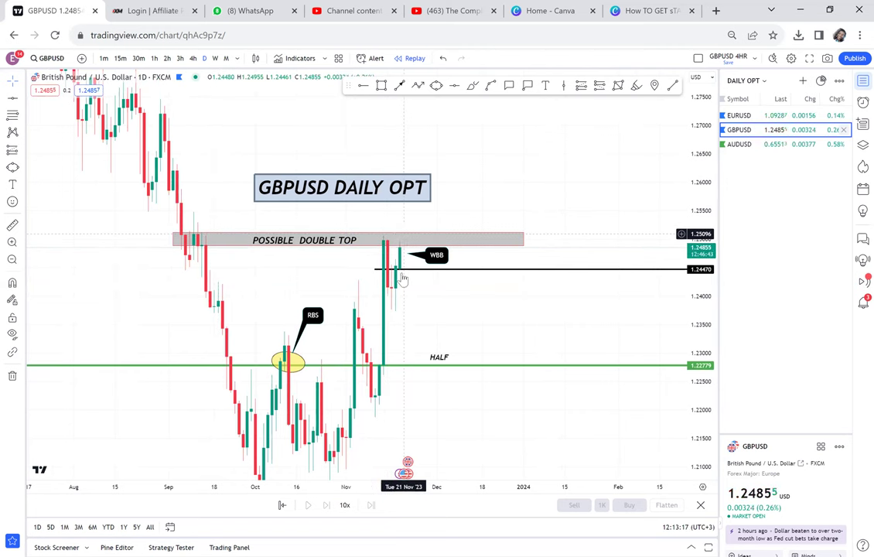
{"action": "left_click_drag", "start_coordinate": [417, 282], "coordinate": [423, 235]}
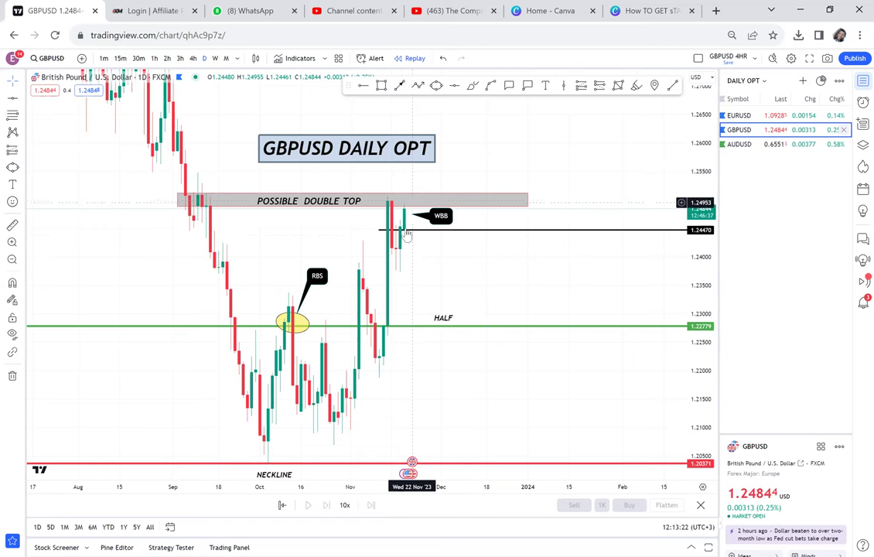
Flip back to EURUSD briefly, then return to the GBPUSD daily chart.
{"action": "left_click", "coordinate": [772, 120]}
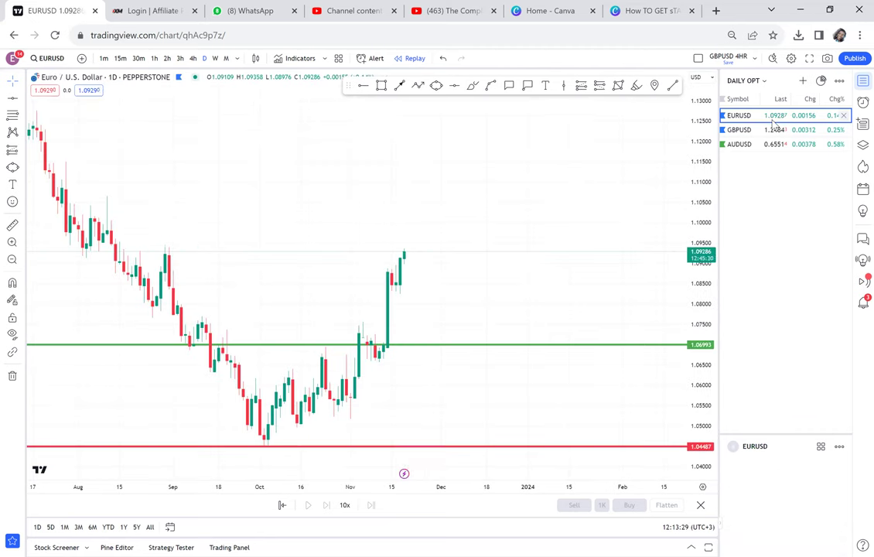
{"action": "scroll", "coordinate": [578, 200], "scroll_direction": "down", "scroll_amount": 1}
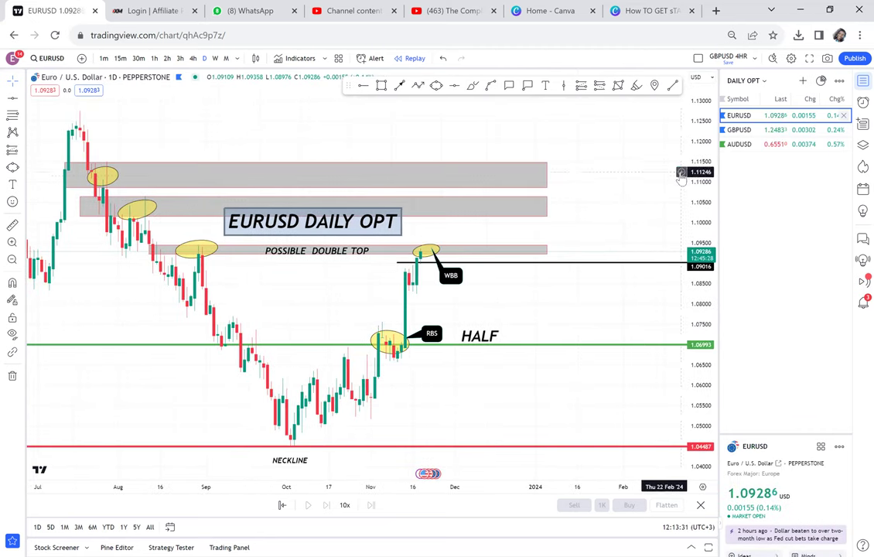
{"action": "left_click", "coordinate": [765, 131]}
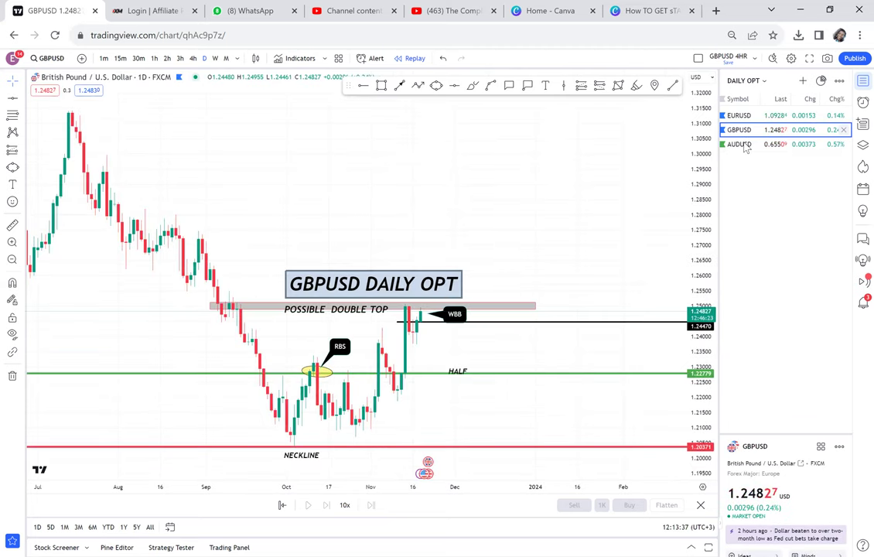
Open AUDUSD on the 4-hour timeframe, framed on the early-November lows, RBS callout and HALF line.
{"action": "left_click", "coordinate": [746, 145]}
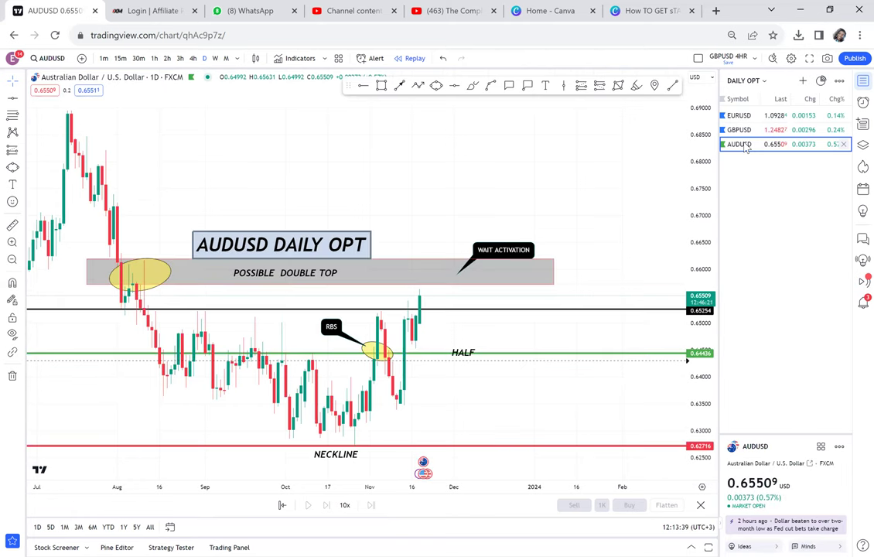
{"action": "left_click_drag", "start_coordinate": [654, 253], "coordinate": [658, 193]}
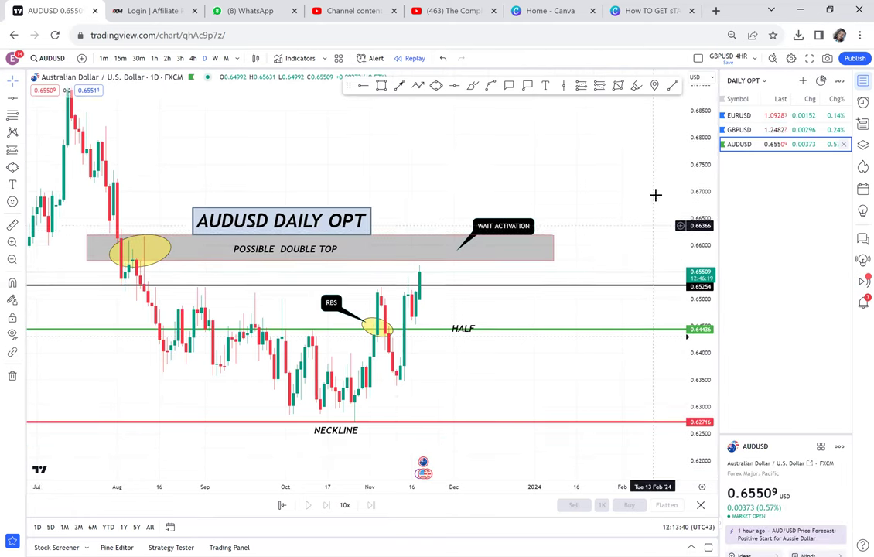
{"action": "left_click_drag", "start_coordinate": [690, 253], "coordinate": [565, 312]}
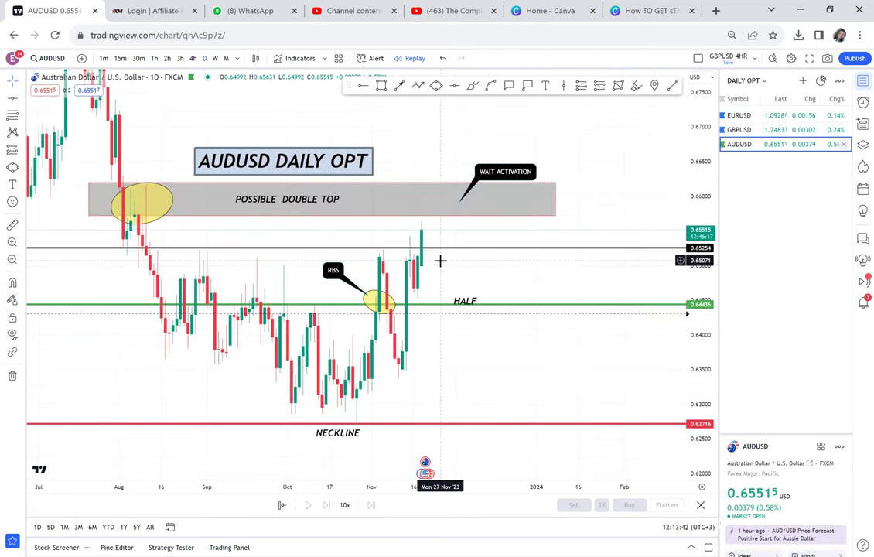
{"action": "left_click", "coordinate": [194, 60]}
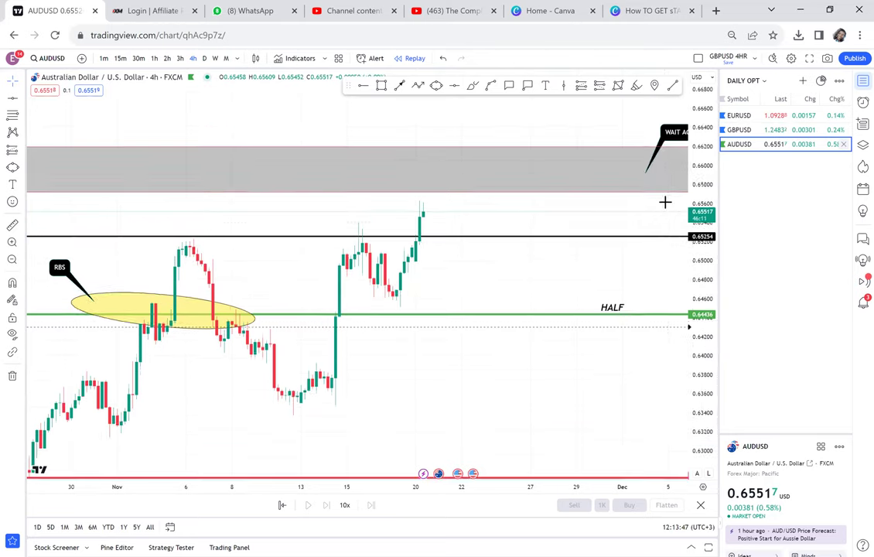
{"action": "scroll", "coordinate": [542, 228], "scroll_direction": "left", "scroll_amount": 3}
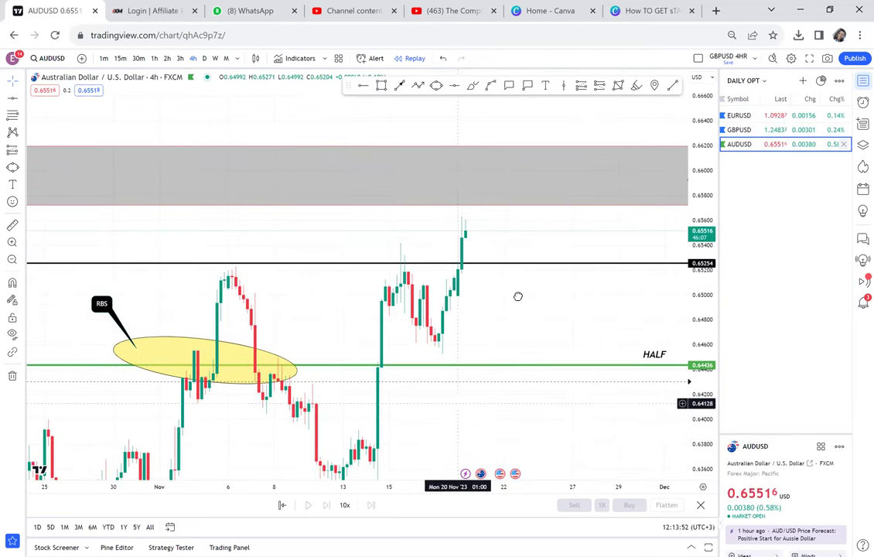
{"action": "left_click_drag", "start_coordinate": [519, 297], "coordinate": [564, 207]}
{"action": "left_click", "coordinate": [381, 85]}
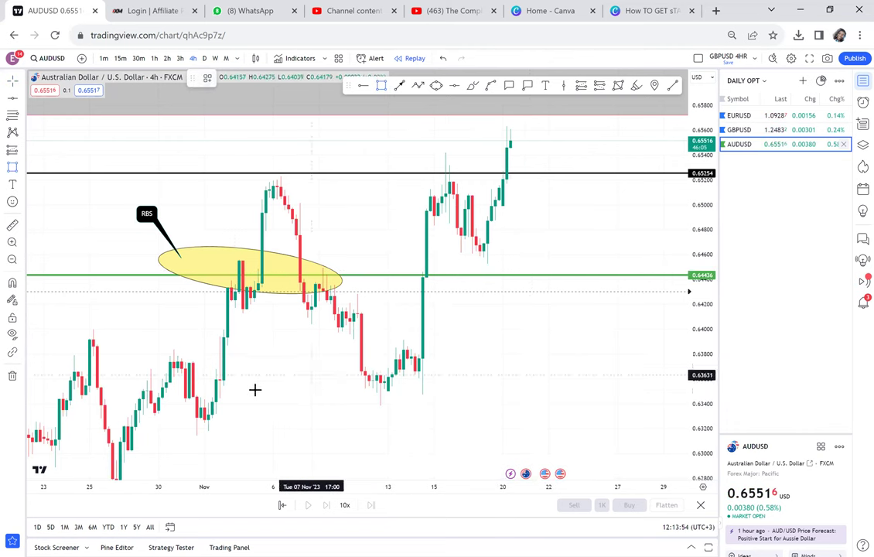
Draw a grey demand box over the 0.6345–0.6358 November lows and add a horizontal line at 0.63686.
{"action": "mouse_move", "coordinate": [204, 382]}
{"action": "left_mouse_down"}
{"action": "mouse_move", "coordinate": [434, 402]}
{"action": "mouse_move", "coordinate": [464, 390]}
{"action": "mouse_move", "coordinate": [476, 397]}
{"action": "left_mouse_up"}
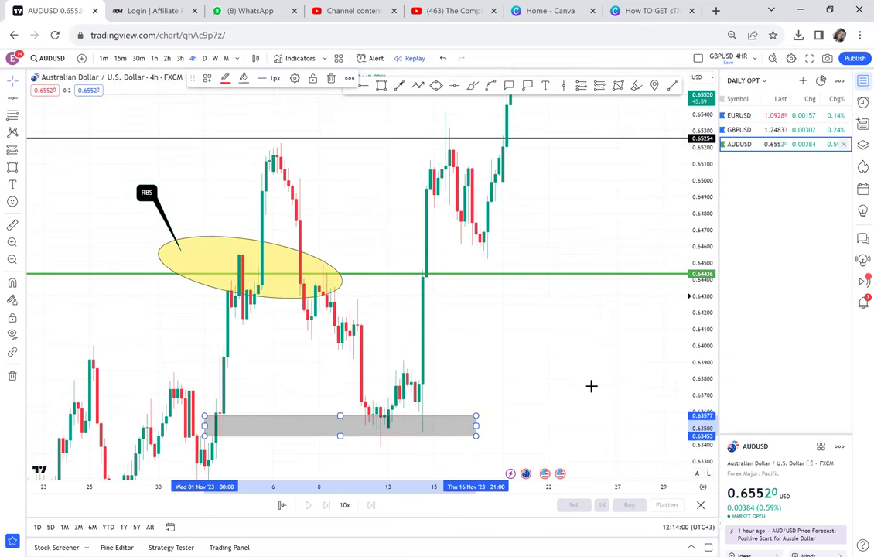
{"action": "left_click", "coordinate": [601, 326]}
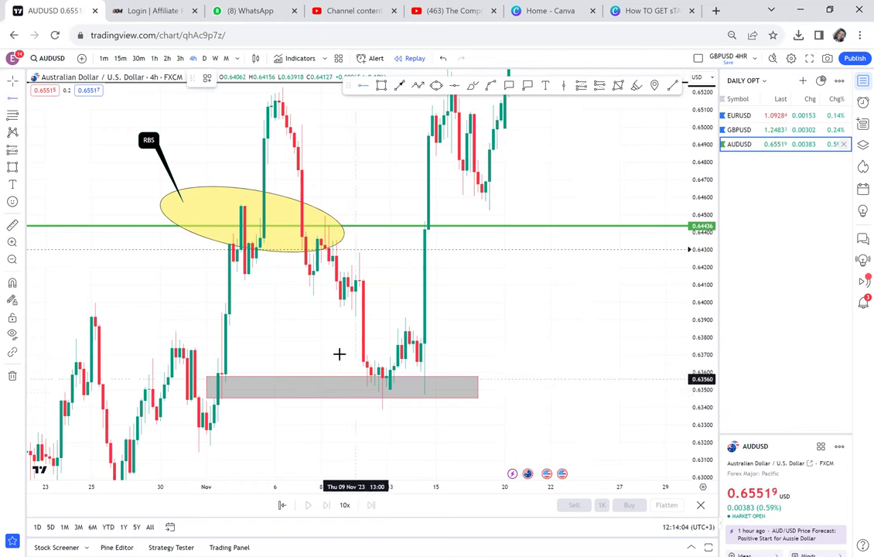
{"action": "key", "text": "alt+j"}
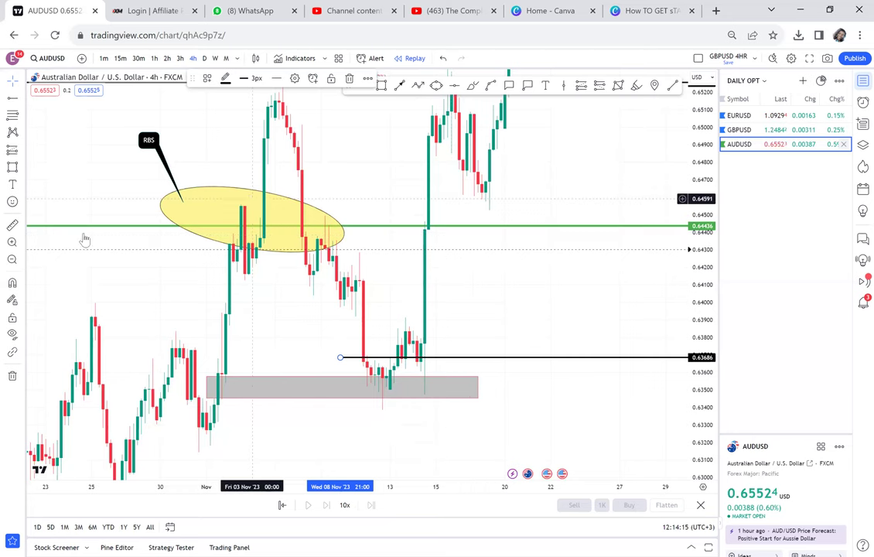
{"action": "left_click", "coordinate": [13, 226]}
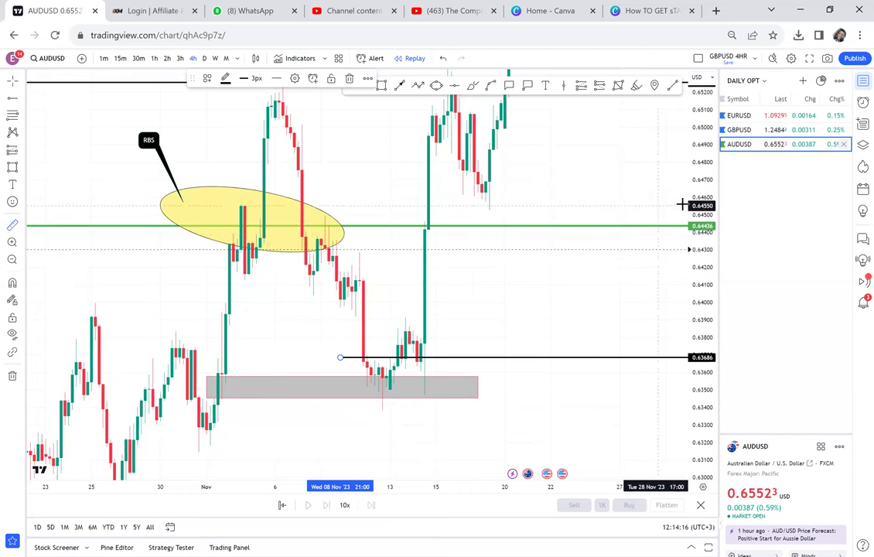
{"action": "left_click", "coordinate": [211, 368]}
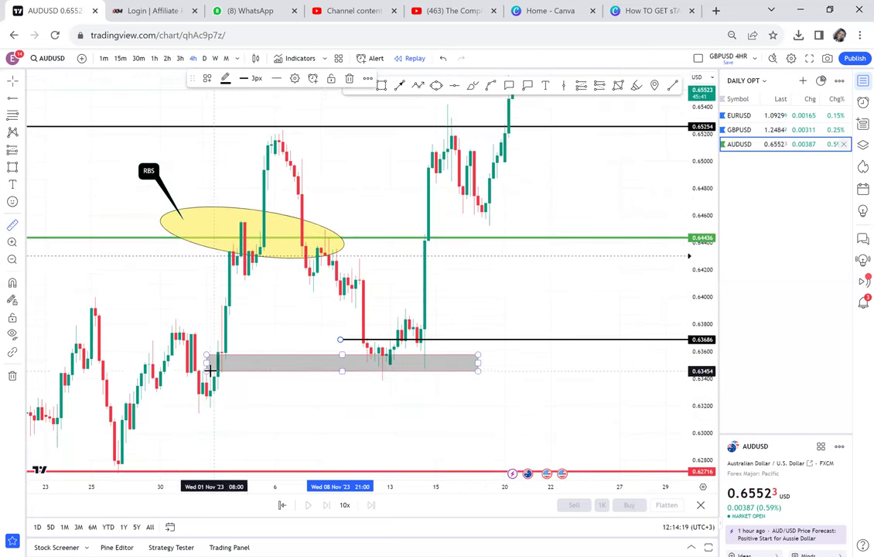
{"action": "left_click", "coordinate": [210, 370]}
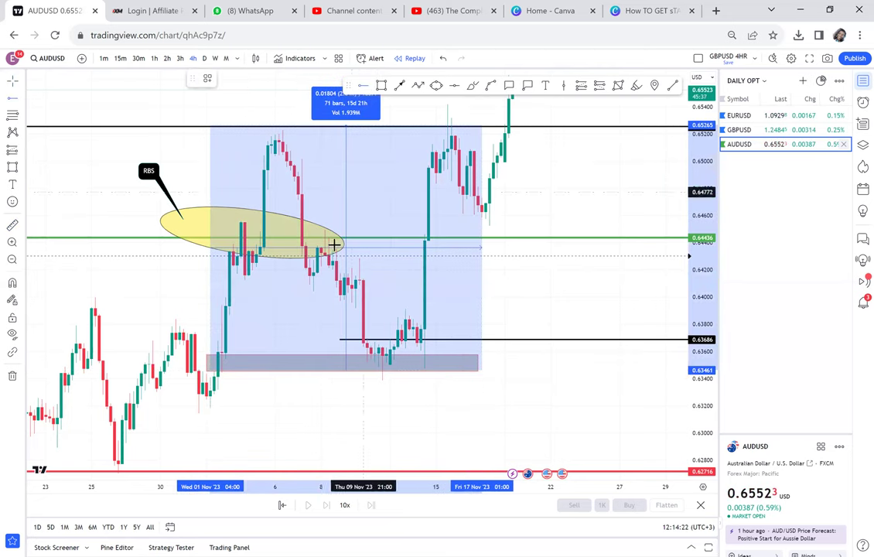
{"action": "left_click", "coordinate": [305, 249]}
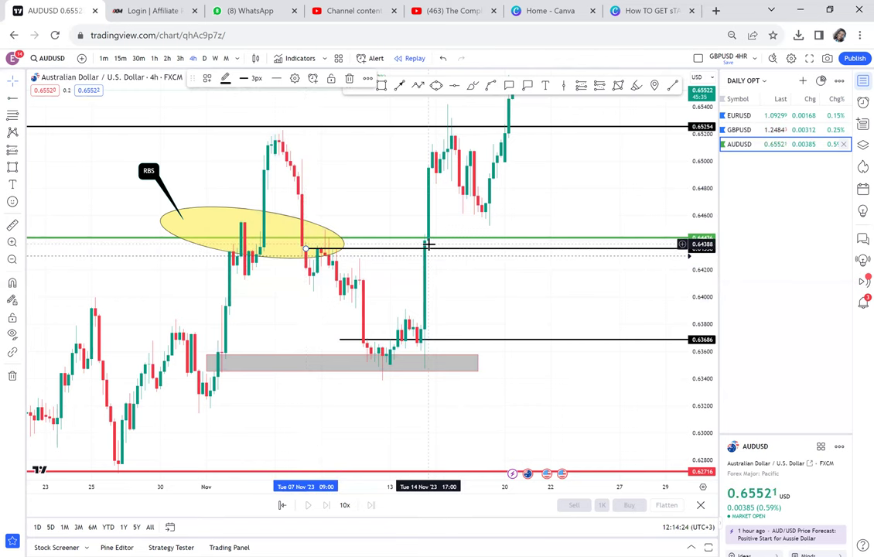
{"action": "left_click_drag", "start_coordinate": [451, 261], "coordinate": [449, 284]}
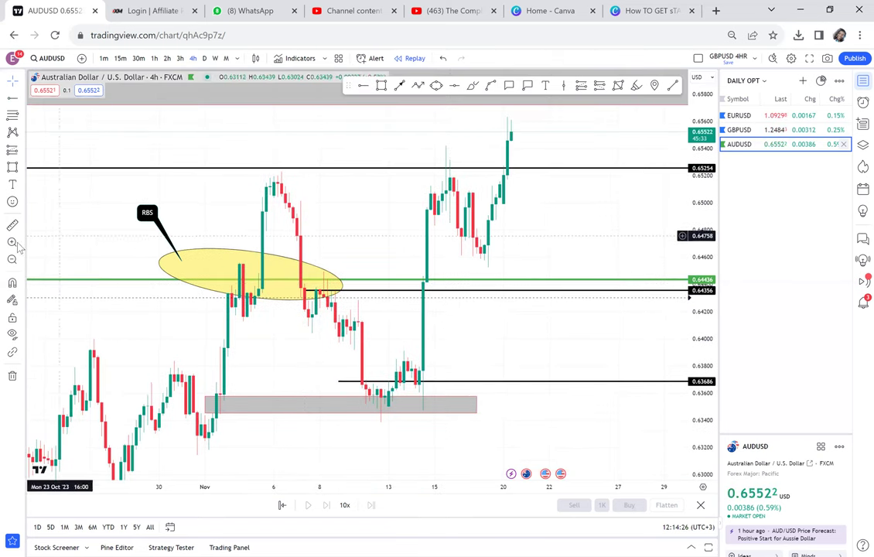
{"action": "left_click", "coordinate": [430, 279]}
{"action": "left_click", "coordinate": [433, 273]}
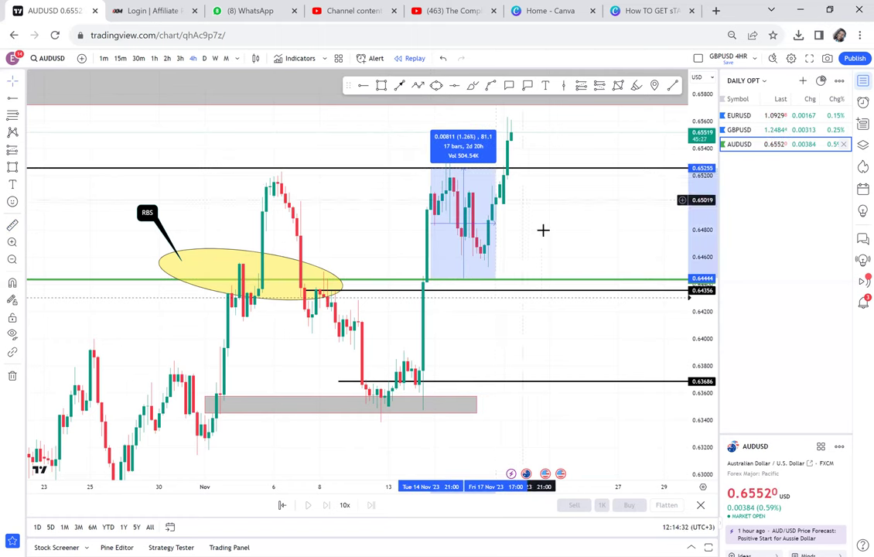
{"action": "left_click", "coordinate": [496, 246]}
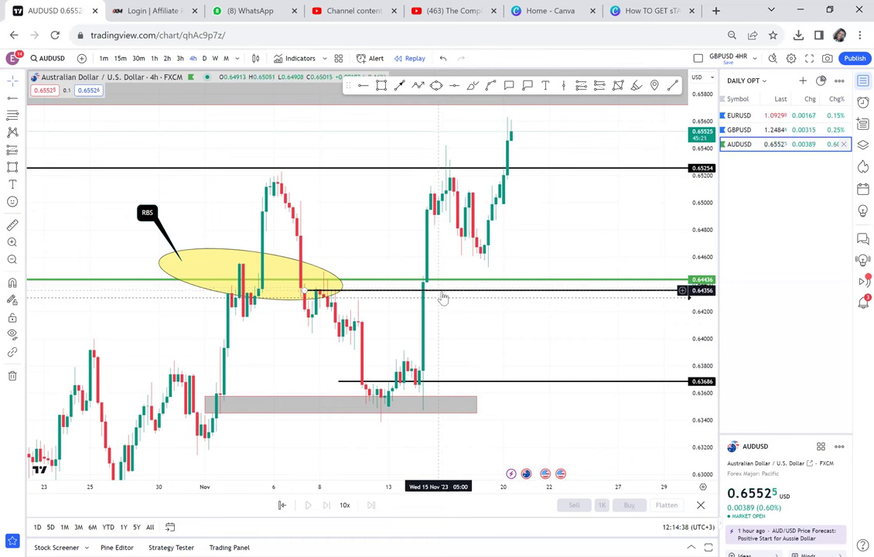
{"action": "left_click_drag", "start_coordinate": [504, 249], "coordinate": [451, 293]}
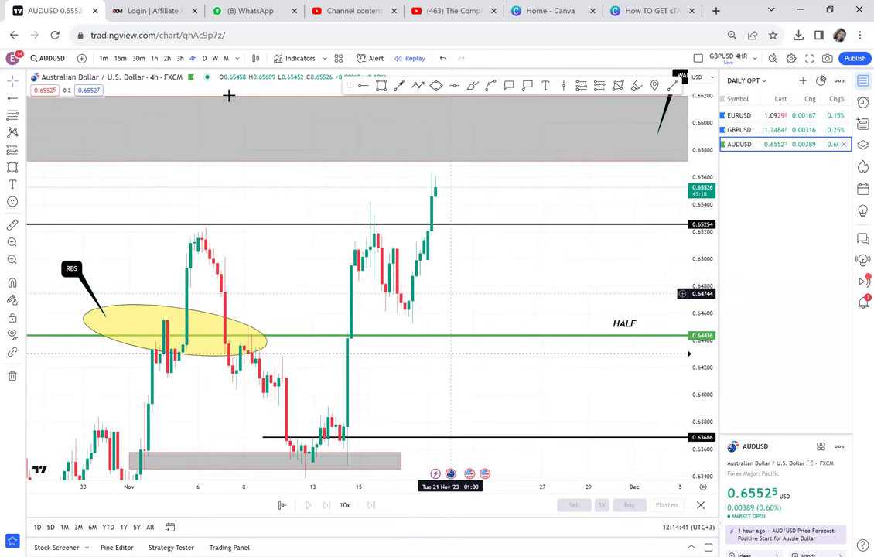
Return AUDUSD to the daily timeframe and zoom out to show the full DAILY OPT setup.
{"action": "left_click", "coordinate": [204, 60]}
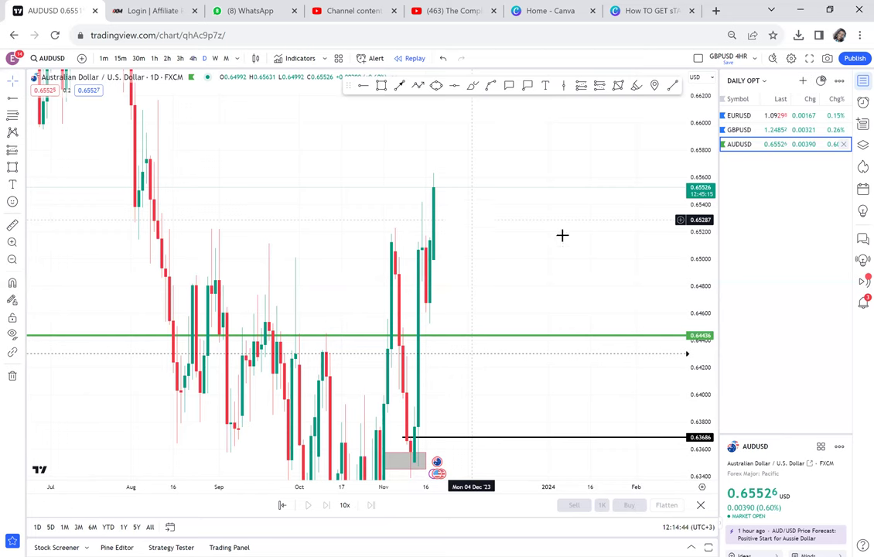
{"action": "scroll", "coordinate": [537, 277], "scroll_direction": "down", "scroll_amount": 1}
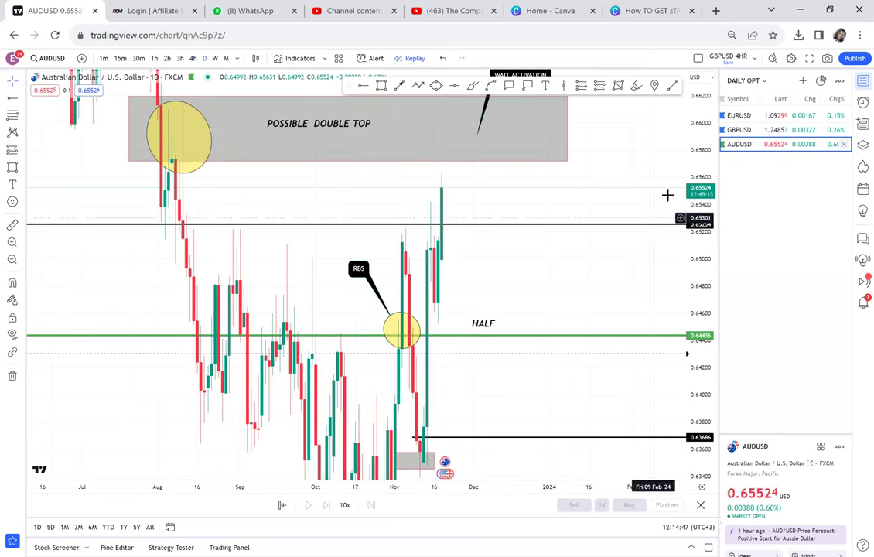
{"action": "scroll", "coordinate": [534, 276], "scroll_direction": "down", "scroll_amount": 2}
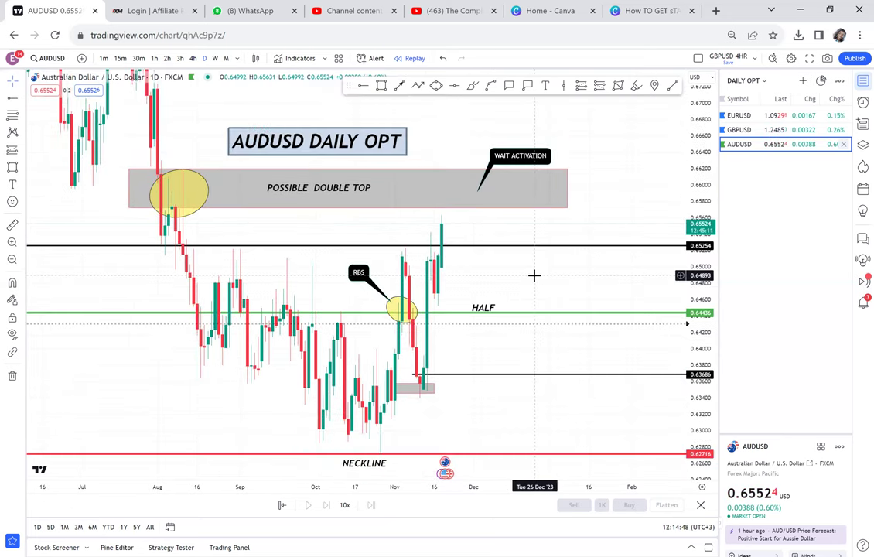